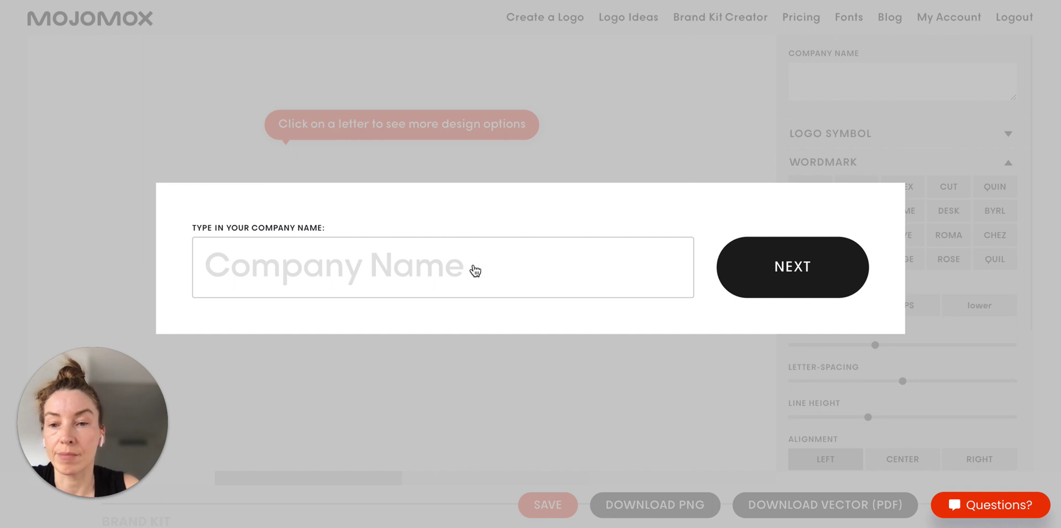
Step: Click into the Company Name field to begin entering the name
left_click(442, 270)
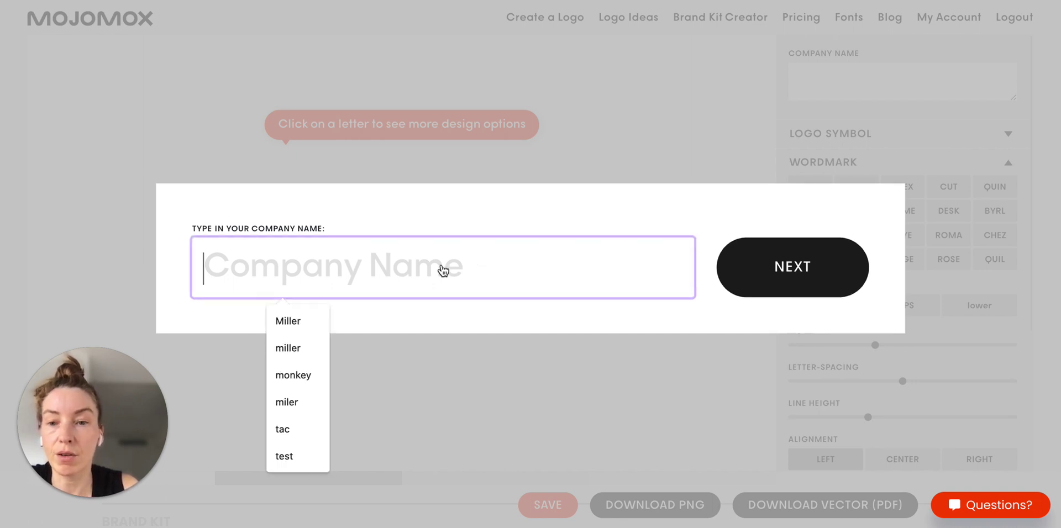
Step: Generate a logo for 'Mojomox', then set Logo Symbol to No Symbol for a plain wordmark
type("Mojomox")
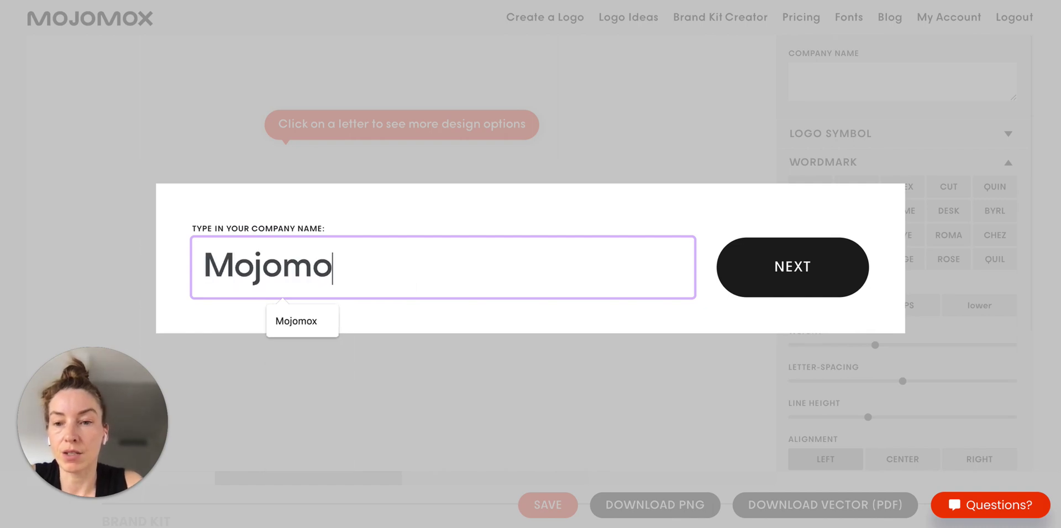
left_click(755, 267)
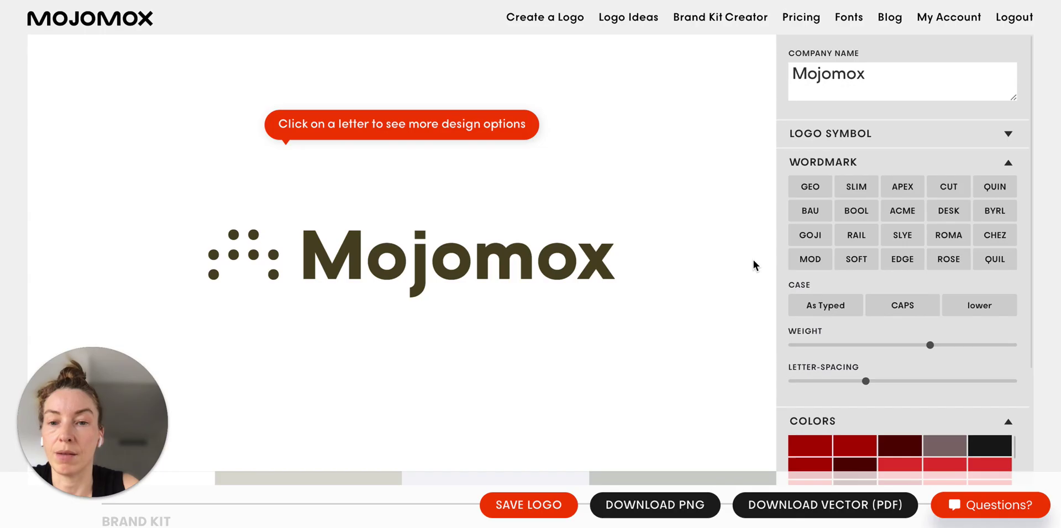
left_click(915, 137)
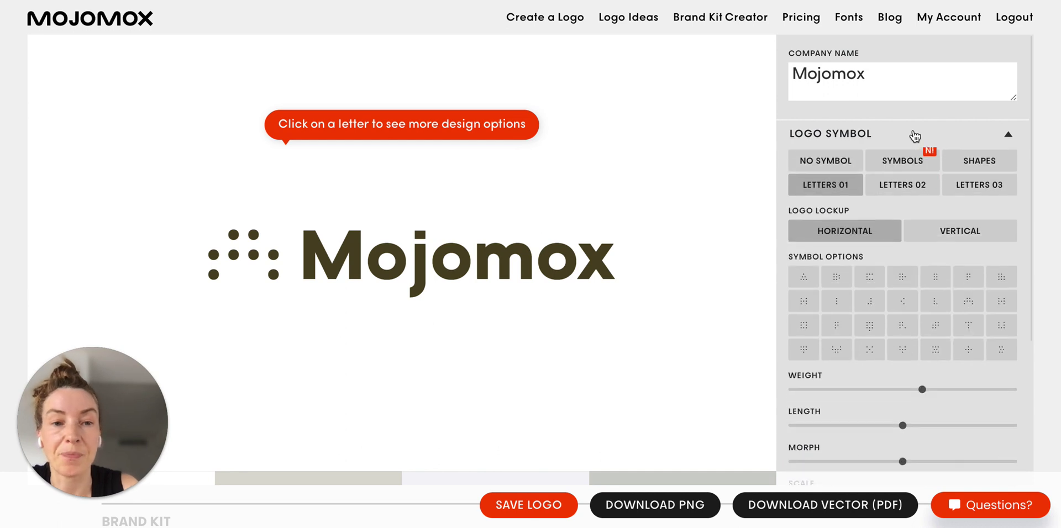
left_click(838, 160)
left_click(895, 139)
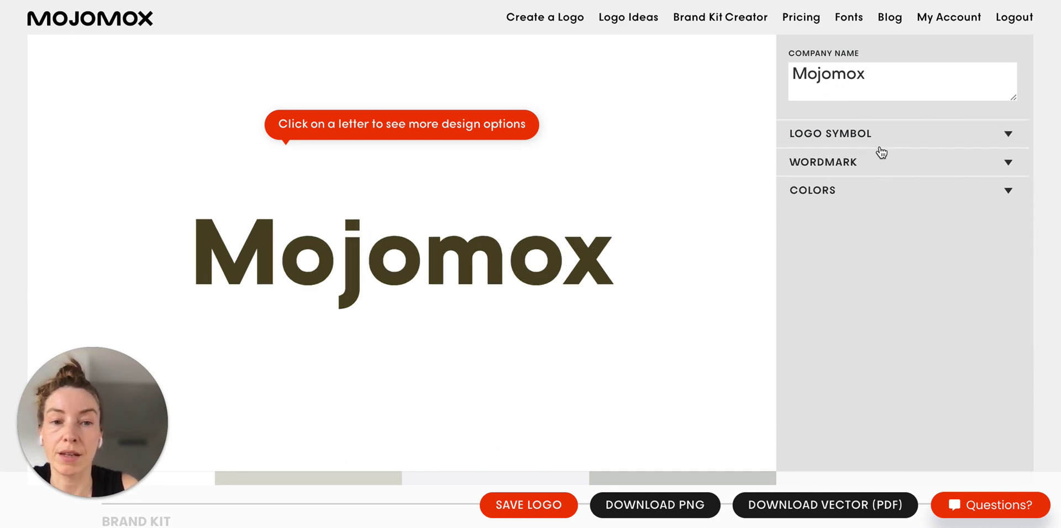
left_click(868, 163)
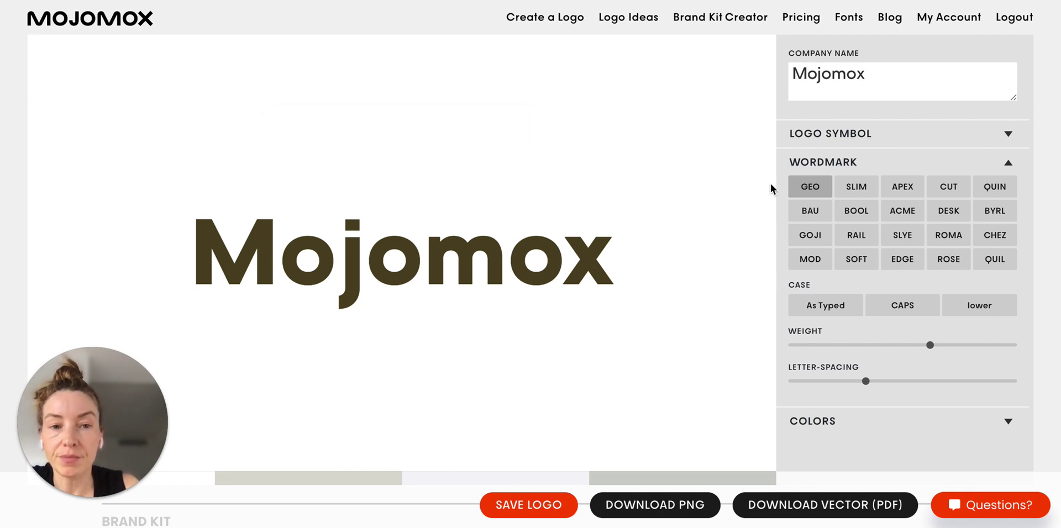
left_click(858, 189)
left_click(864, 212)
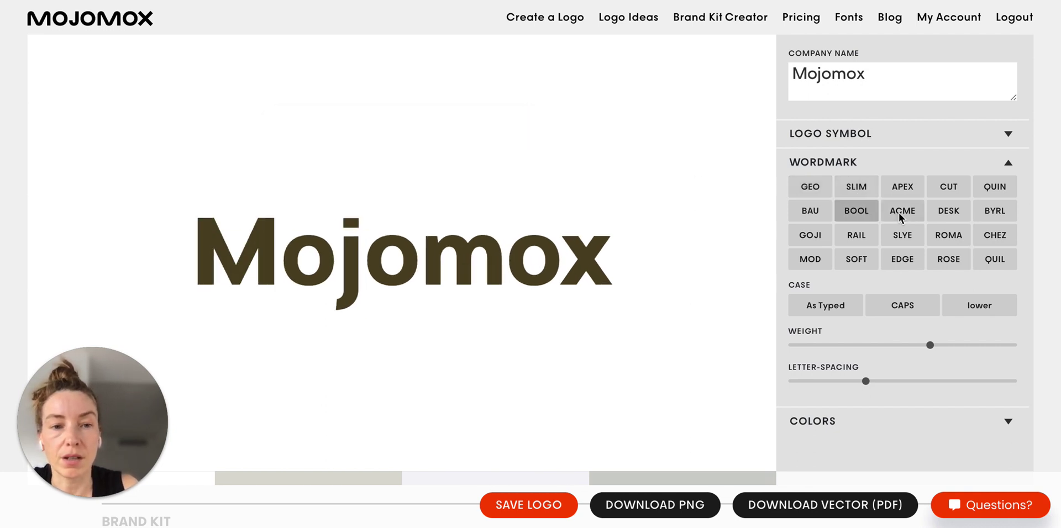
left_click(903, 214)
left_click(951, 215)
left_click(993, 235)
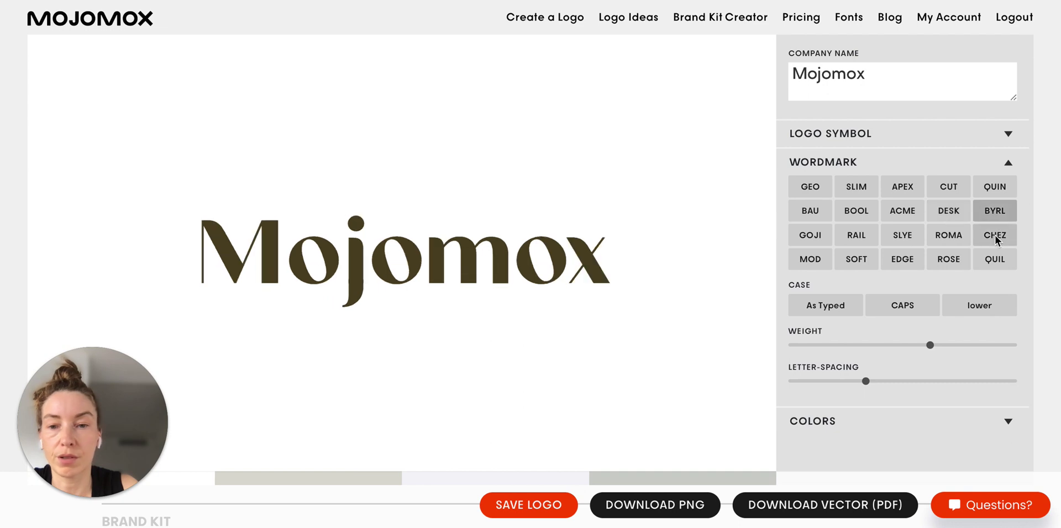
left_click(949, 235)
left_click(948, 259)
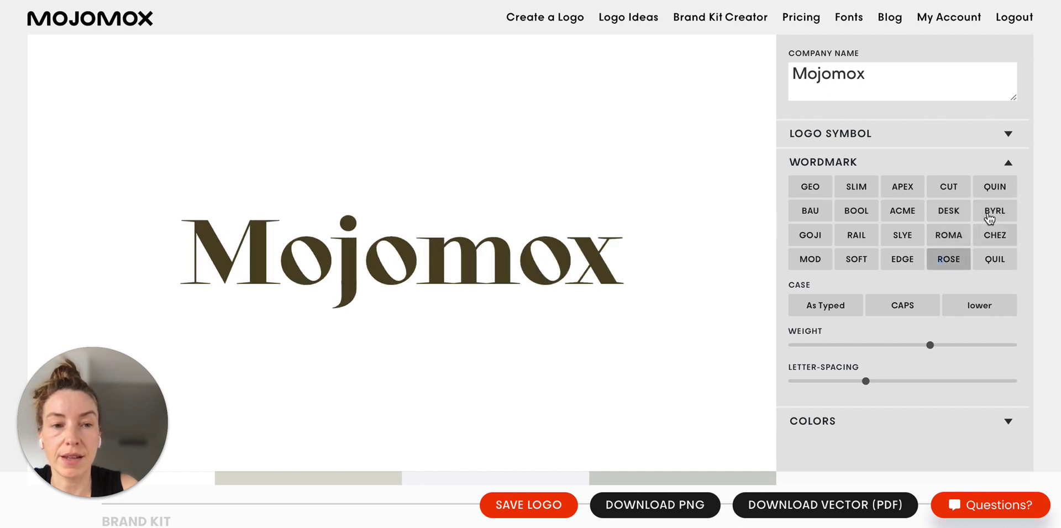
left_click(992, 212)
left_click(961, 259)
left_click(988, 260)
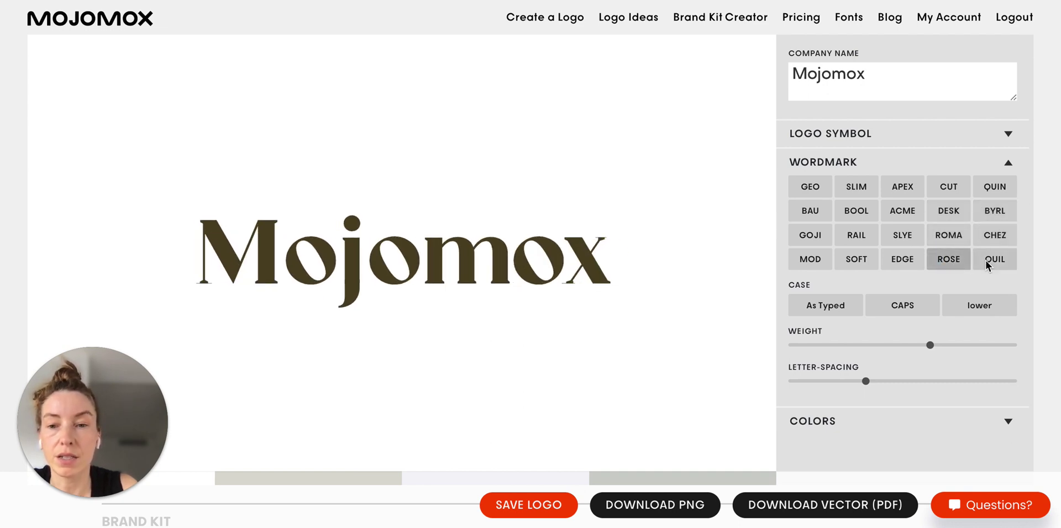
left_click(906, 261)
left_click(858, 261)
left_click(807, 261)
left_click(808, 235)
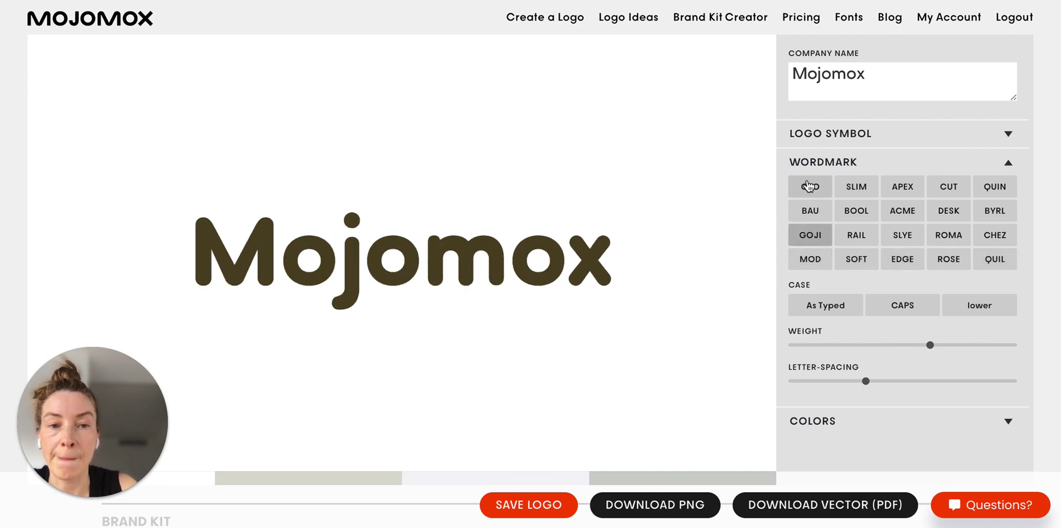
left_click(810, 188)
left_click(810, 212)
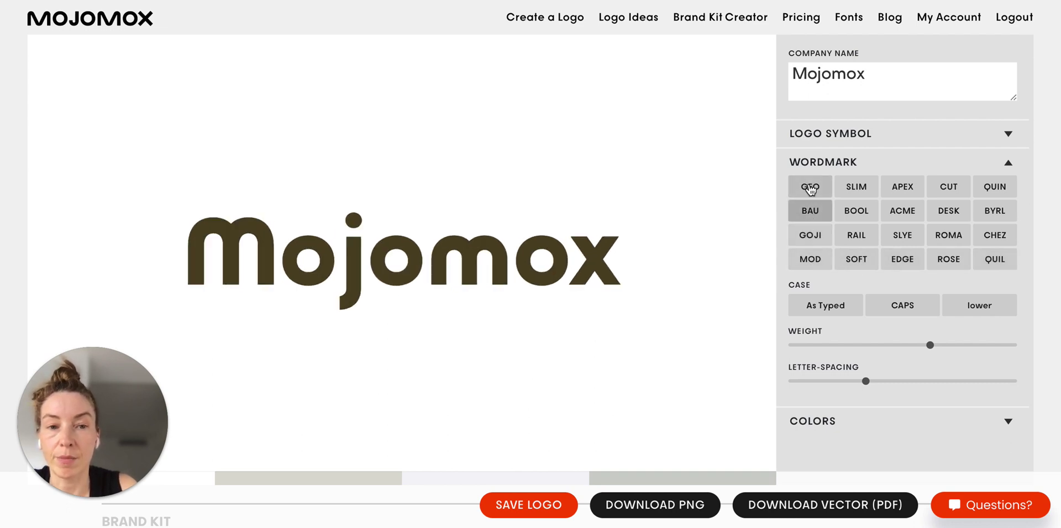
left_click(812, 189)
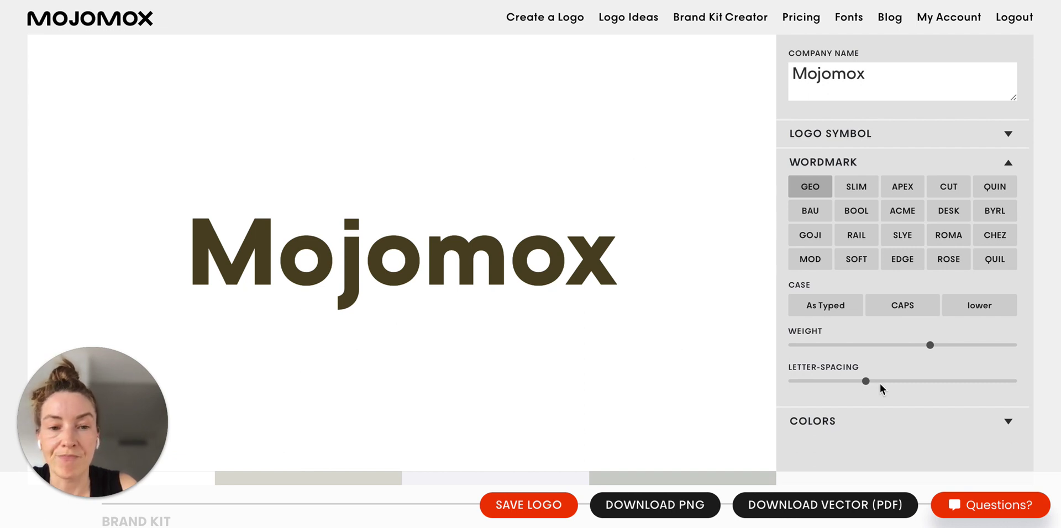
Step: Cycle the wordmark case through CAPS, lower and As Typed, ending on lower ('mojomox')
scroll(935, 395, "down", 1)
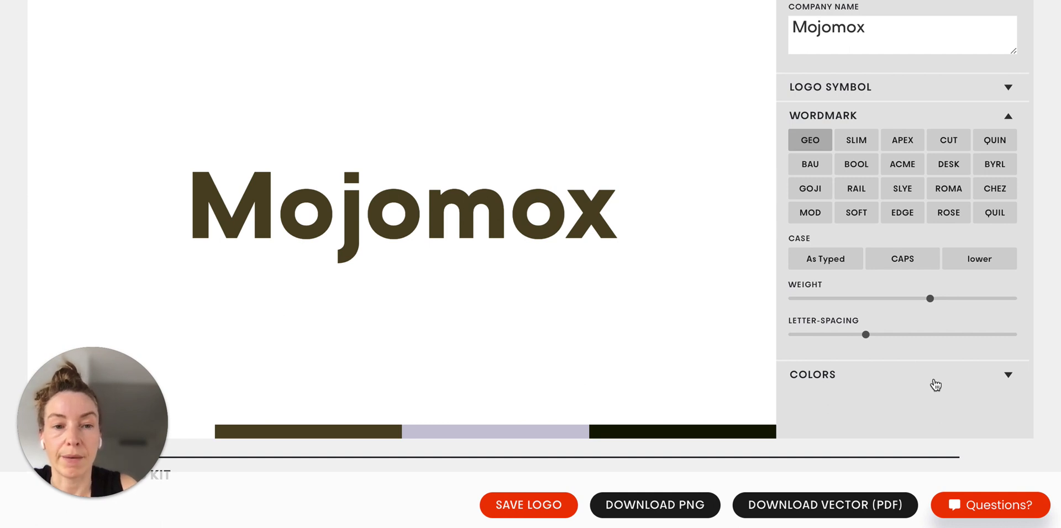
left_click(902, 271)
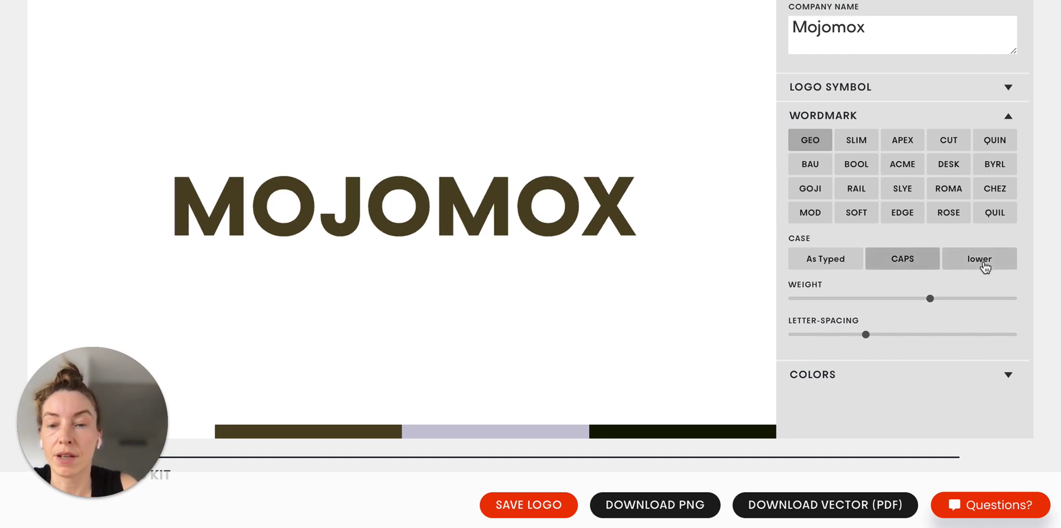
left_click(982, 263)
left_click(835, 262)
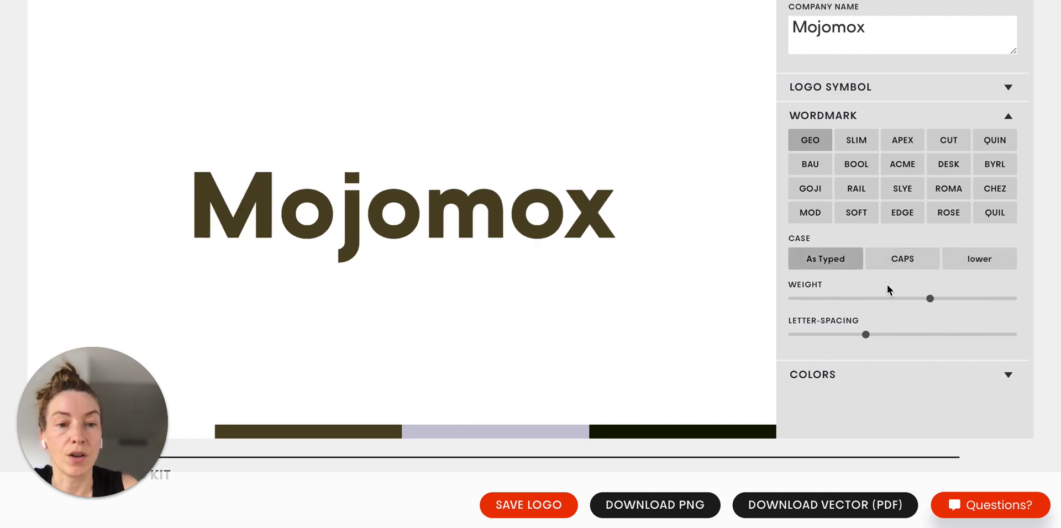
left_click(894, 265)
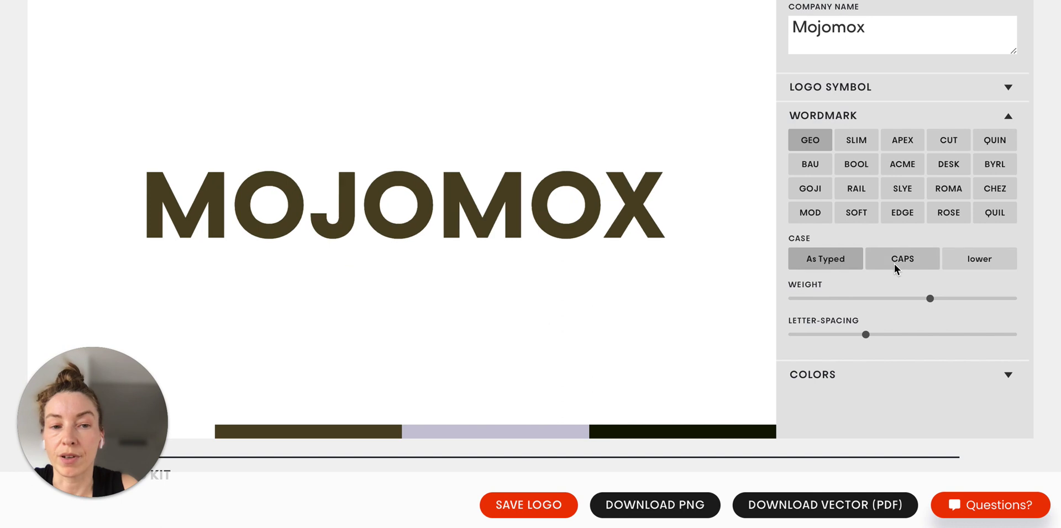
left_click(990, 265)
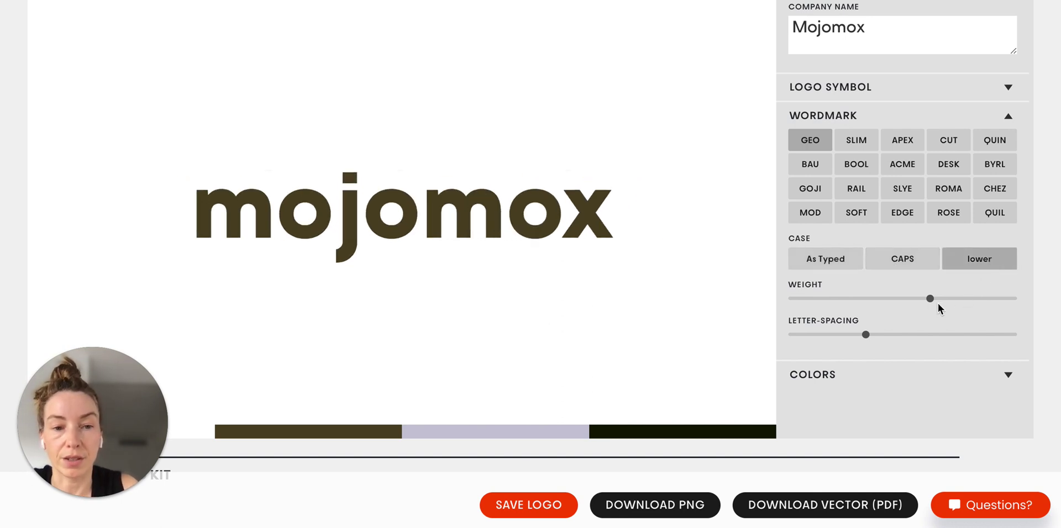
Step: Push the wordmark Weight near maximum and drag Letter-Spacing left to tighten the letters
left_click_drag(931, 299, 868, 300)
left_click(986, 299)
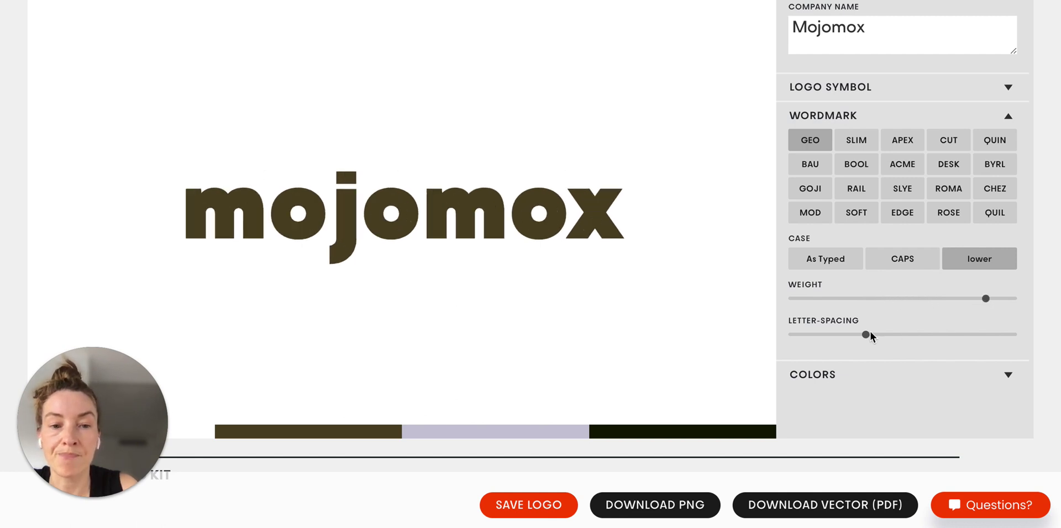
left_click_drag(867, 335, 841, 336)
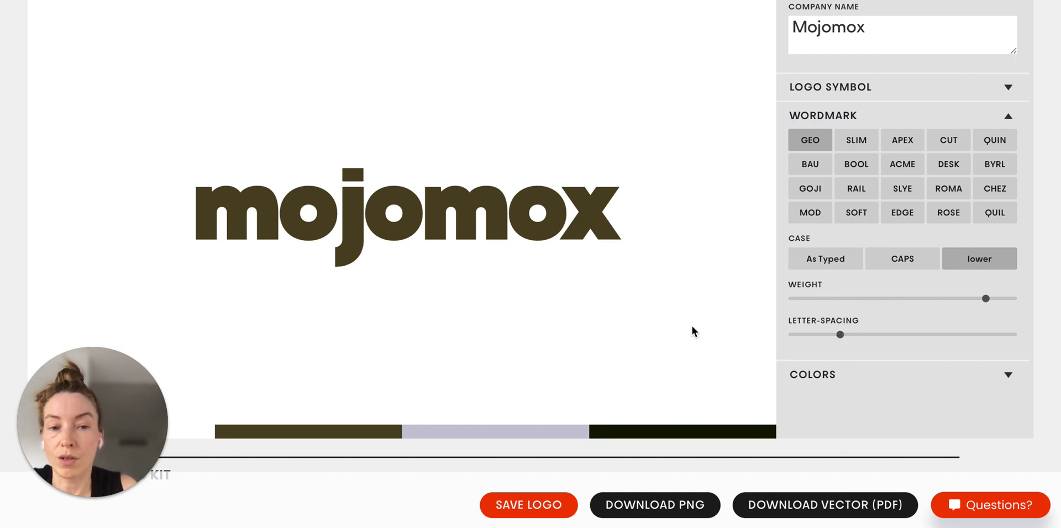
scroll(692, 331, "down", 1)
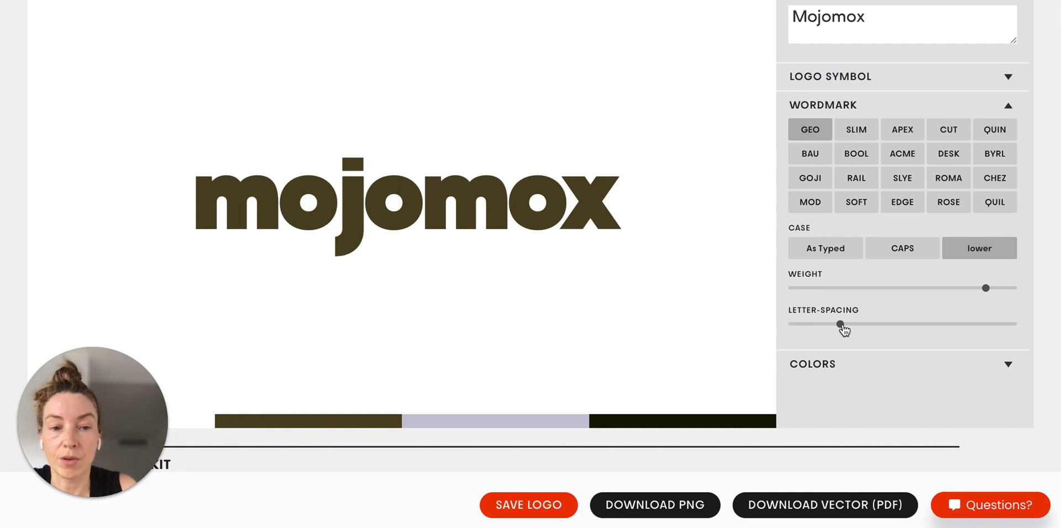
mouse_move(843, 330)
left_mouse_down()
mouse_move(894, 332)
mouse_move(848, 328)
left_mouse_up()
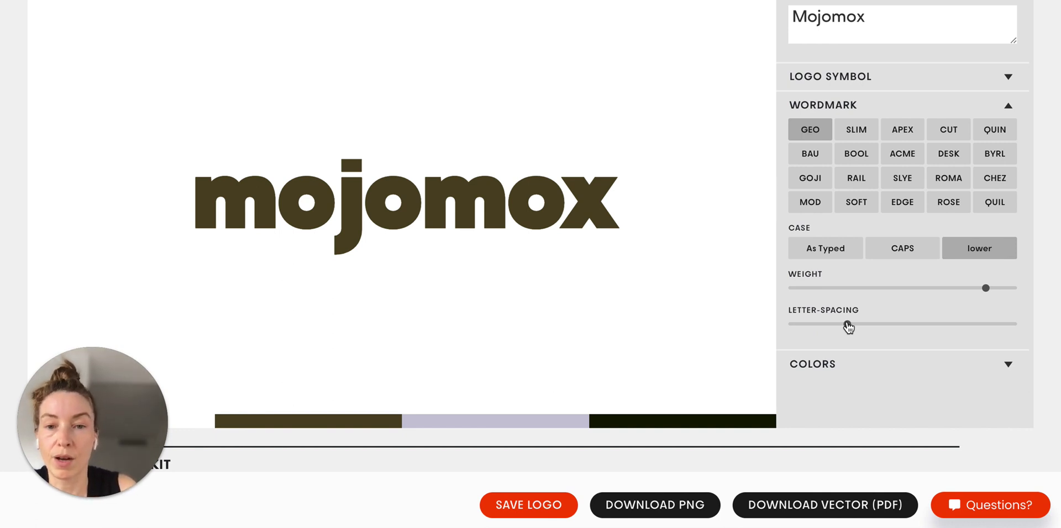
Step: Set the wordmark Case to CAPS so the logo reads 'MOJOMOX'
left_click(918, 249)
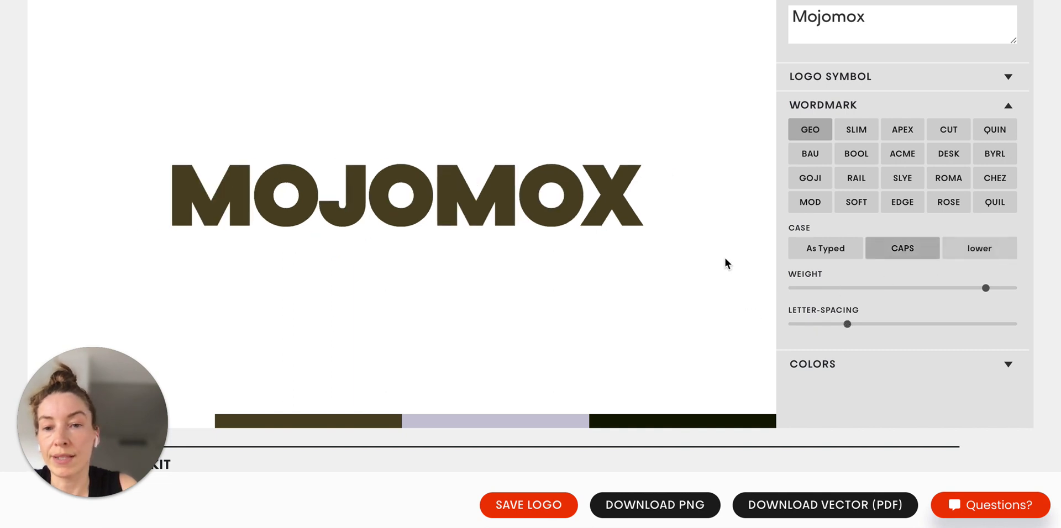
scroll(700, 330, "up", 1)
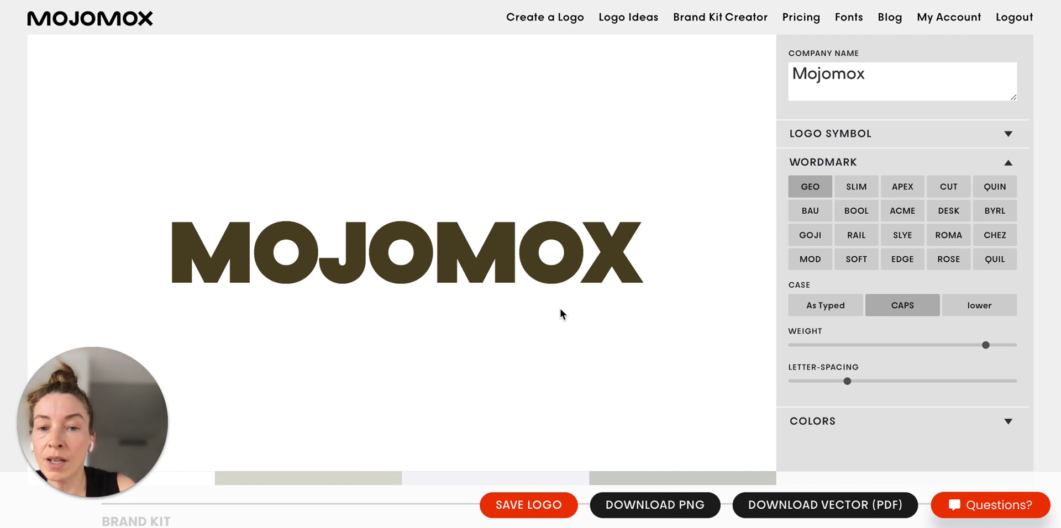
scroll(560, 313, "down", 1)
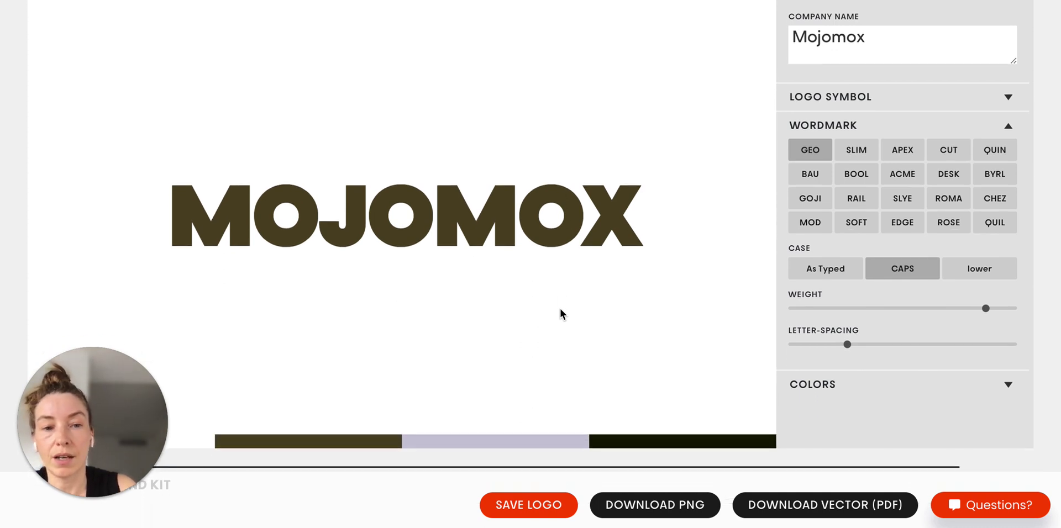
Step: Replace both M letters of MOJOMOX with the rounded alternative M glyph
left_click(243, 226)
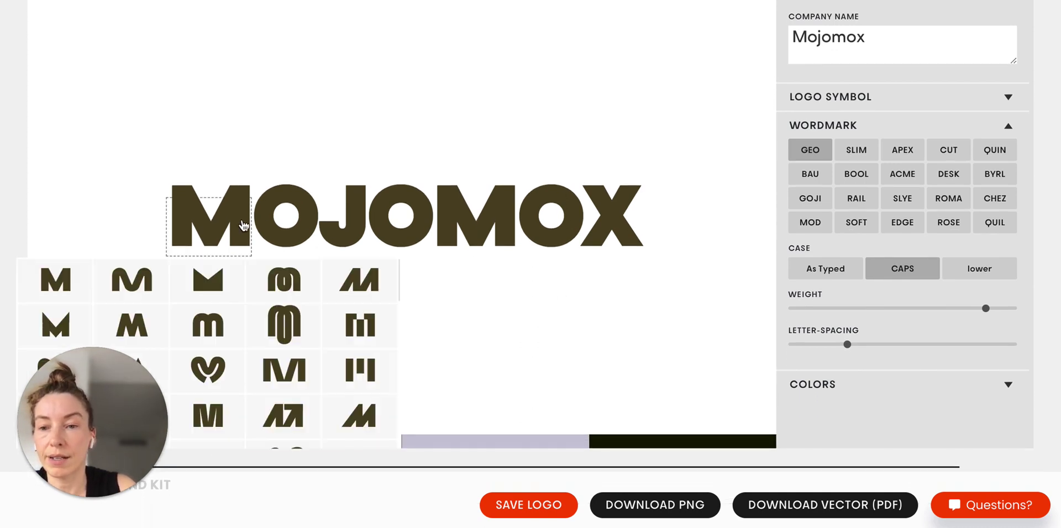
scroll(284, 365, "down", 5)
scroll(284, 365, "up", 2)
scroll(284, 365, "up", 1)
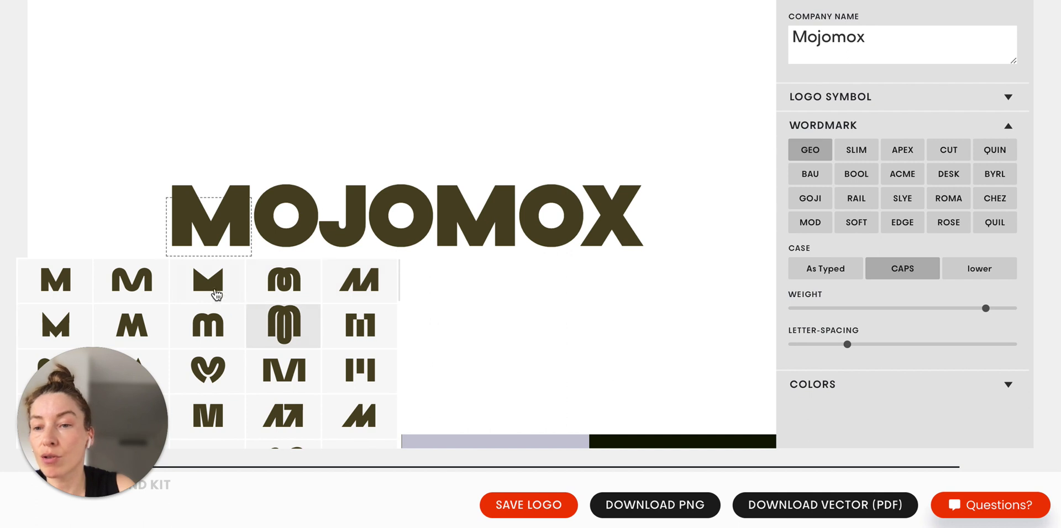
left_click(135, 281)
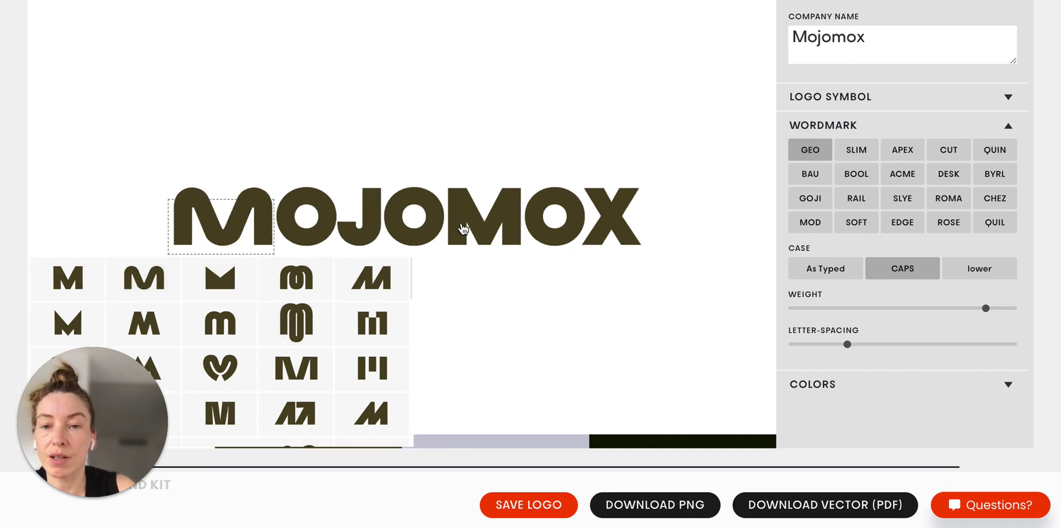
left_click(463, 228)
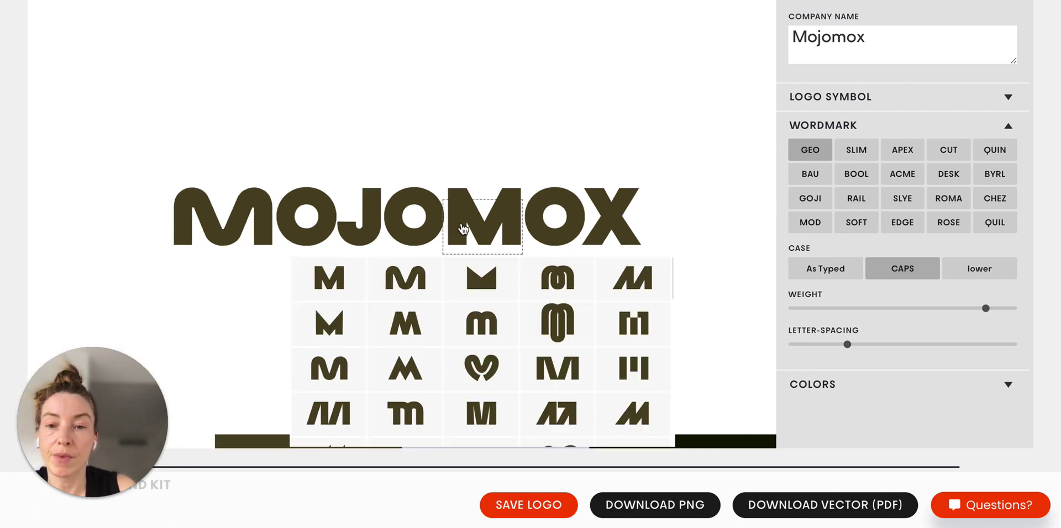
left_click(417, 278)
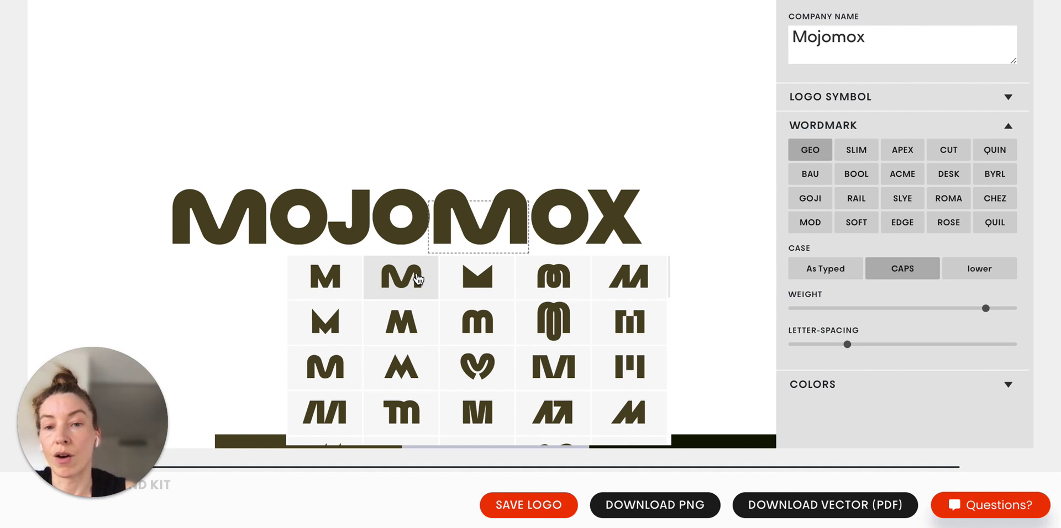
left_click(635, 110)
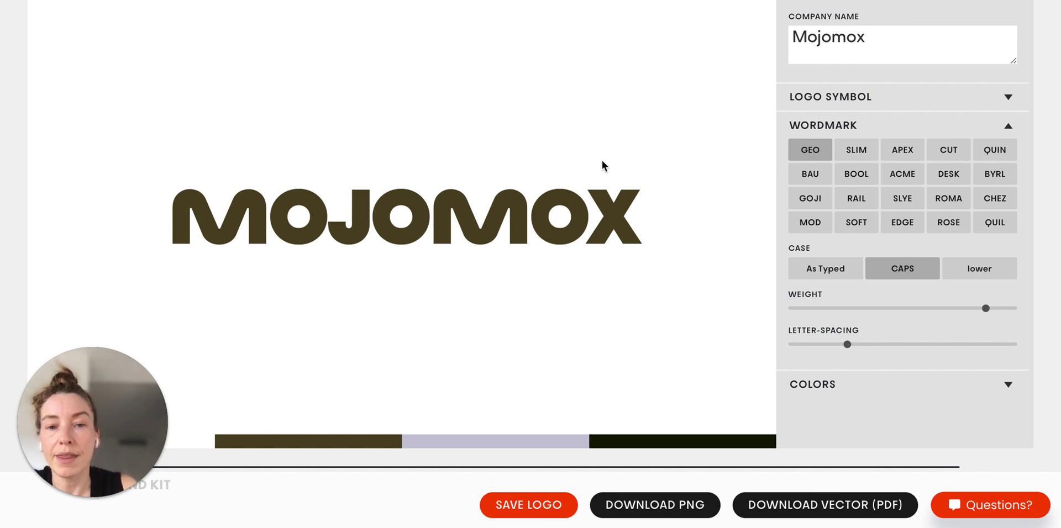
Step: Swap the wordmark's X for the tilted alternative X glyph
left_click(618, 200)
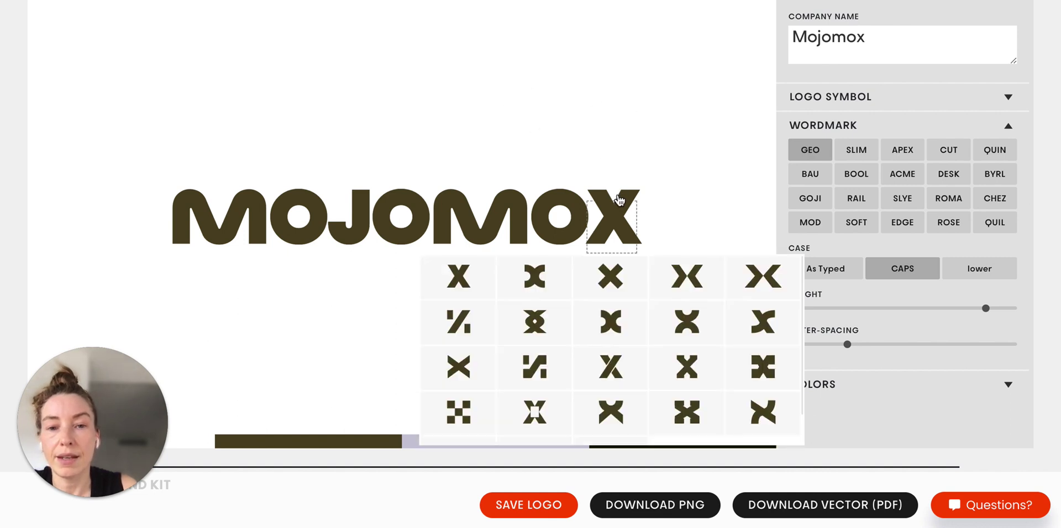
left_click(628, 279)
left_click(637, 166)
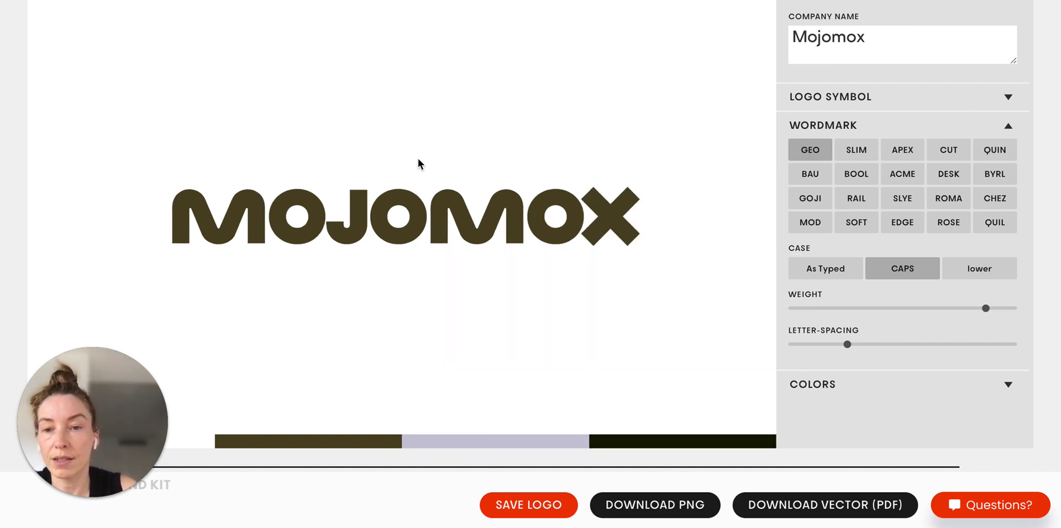
Step: Replace the J with the dotted lowercase-style j glyph, giving 'MOjOMOX'
left_click(361, 208)
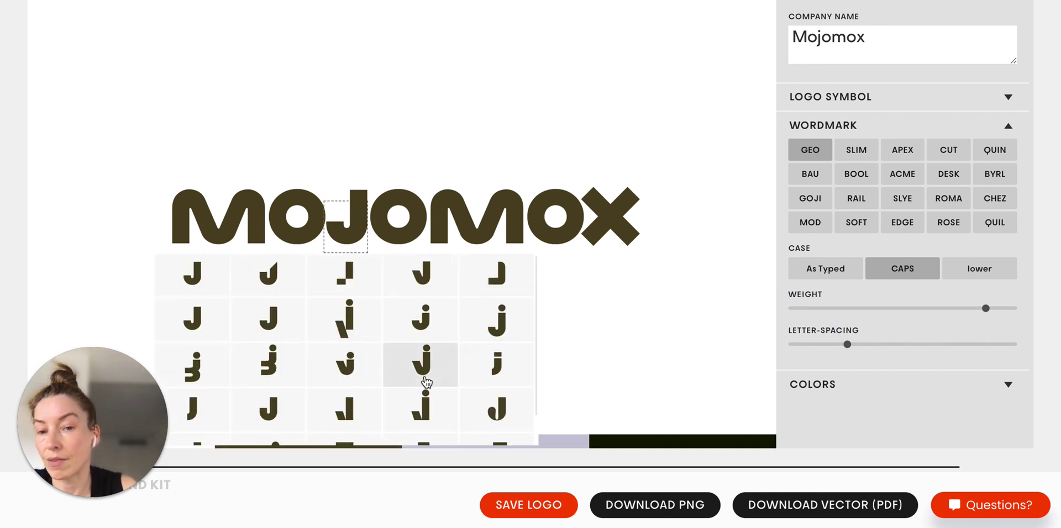
scroll(426, 381, "down", 3)
left_click(276, 381)
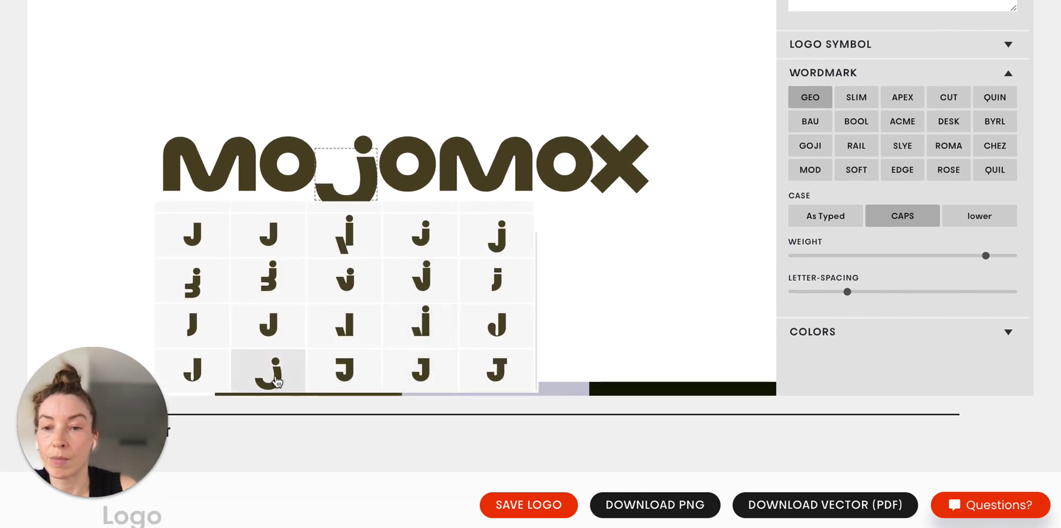
left_click(575, 285)
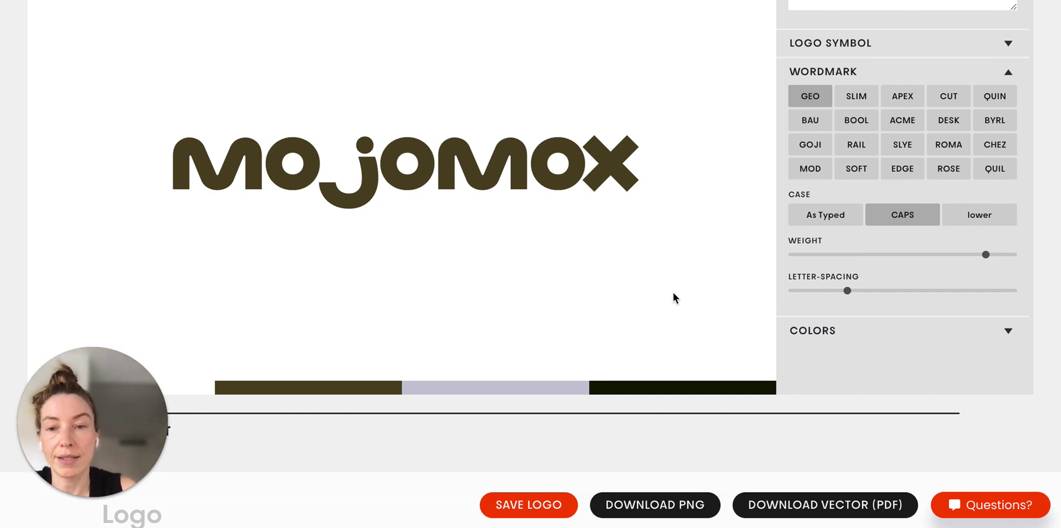
scroll(673, 298, "down", 1)
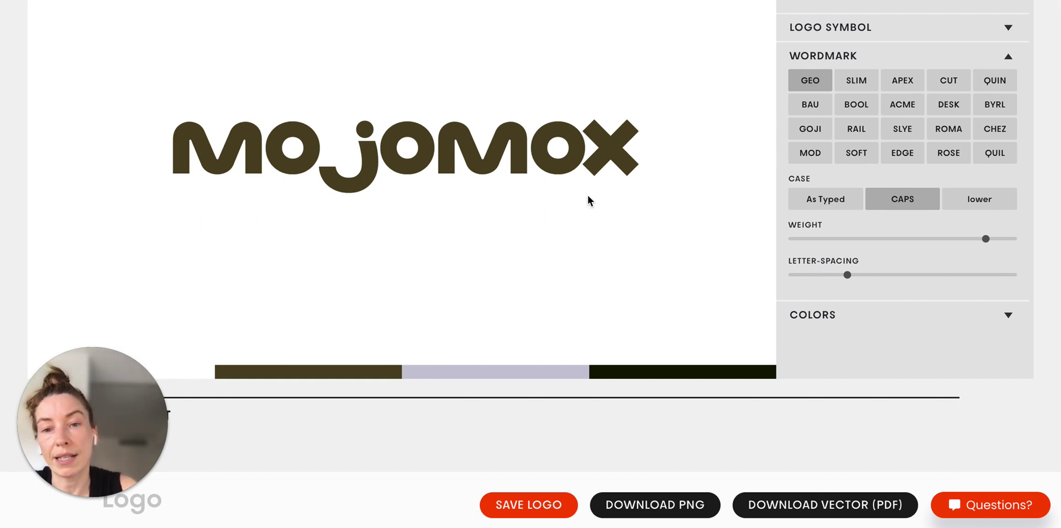
scroll(611, 256, "down", 8)
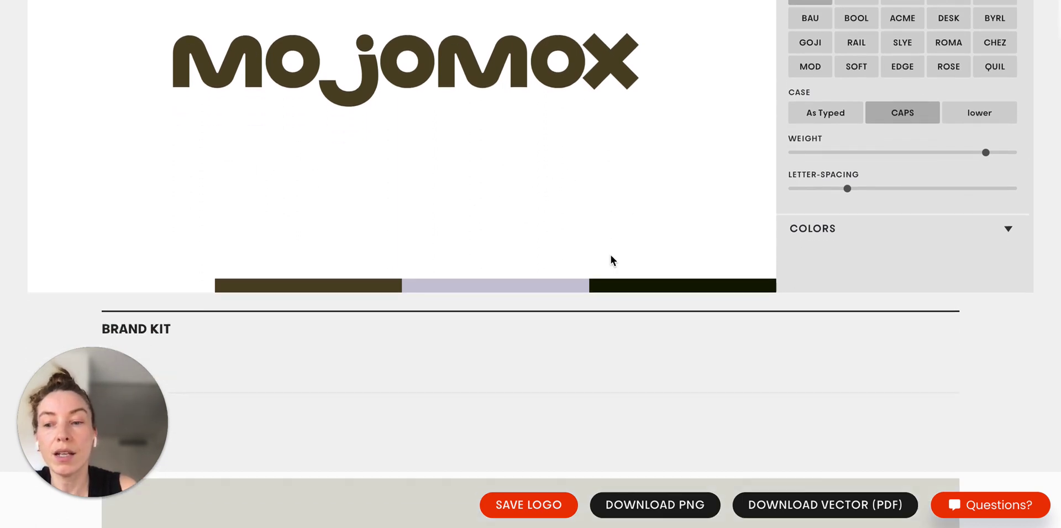
scroll(610, 255, "down", 17)
scroll(611, 255, "down", 20)
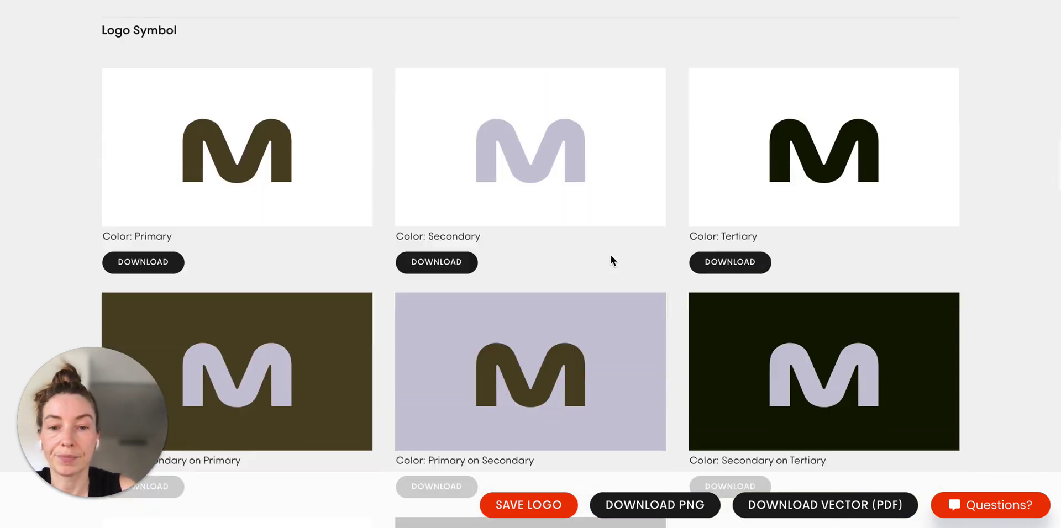
scroll(612, 255, "down", 20)
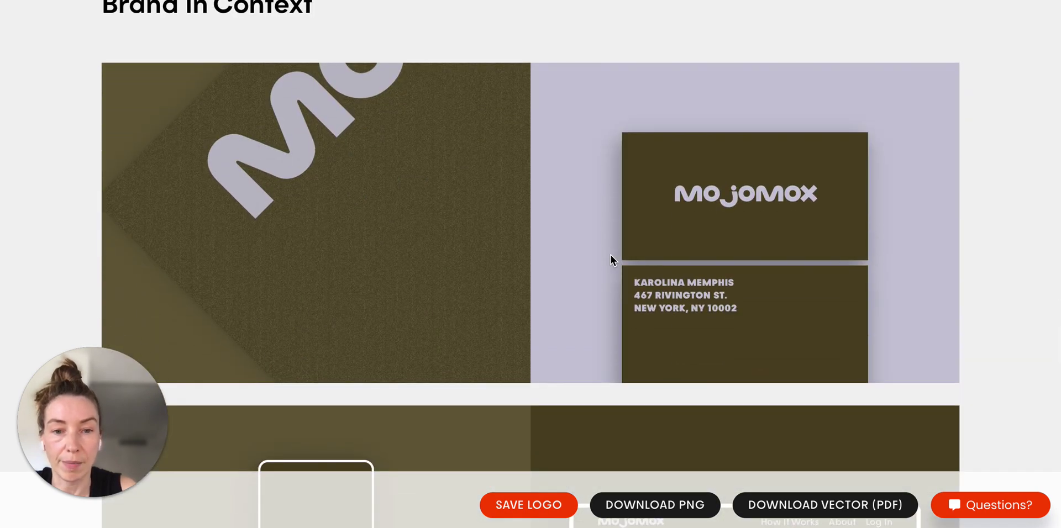
scroll(588, 314, "down", 6)
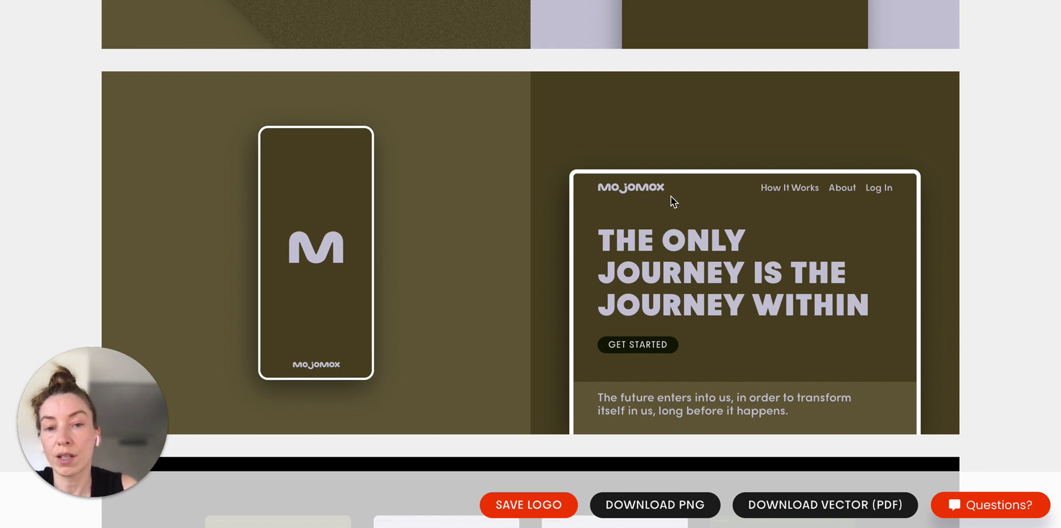
scroll(671, 197, "down", 1)
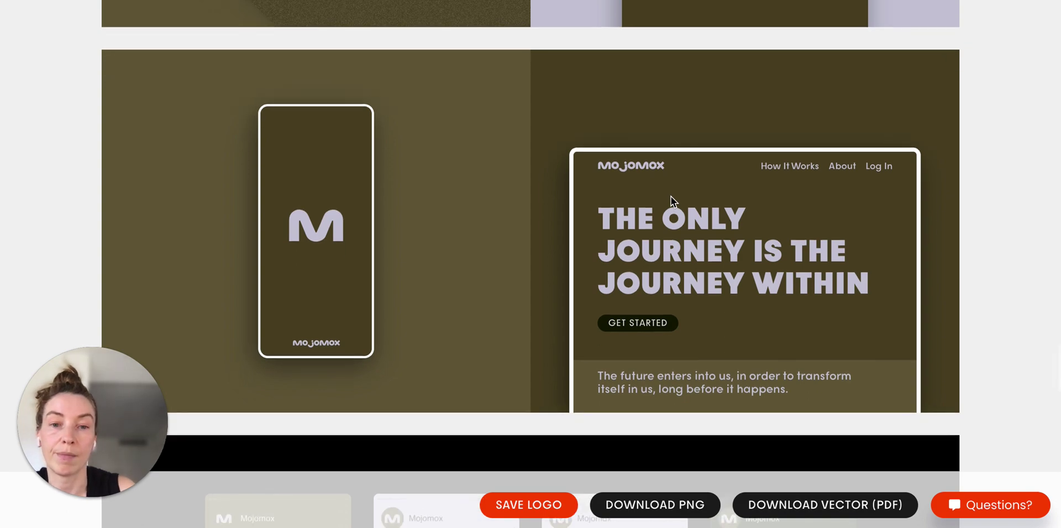
scroll(671, 197, "down", 2)
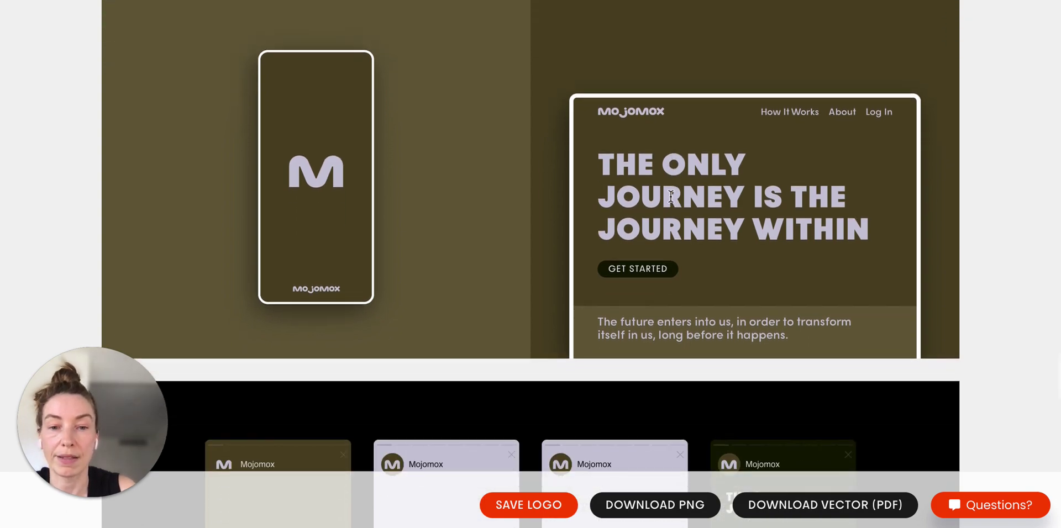
scroll(671, 197, "up", 15)
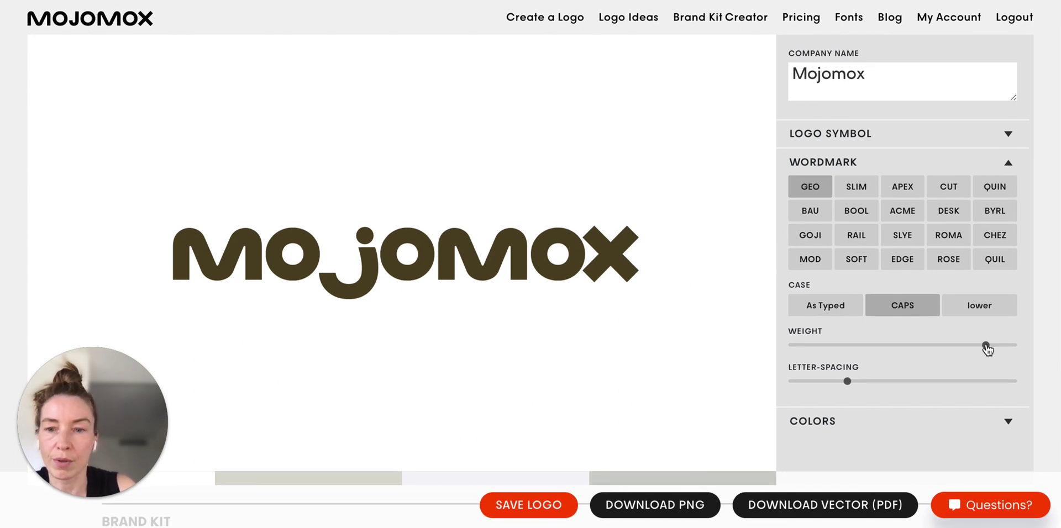
Step: Drag the Weight slider slightly left to lighten the wordmark letters
left_click_drag(988, 350, 966, 351)
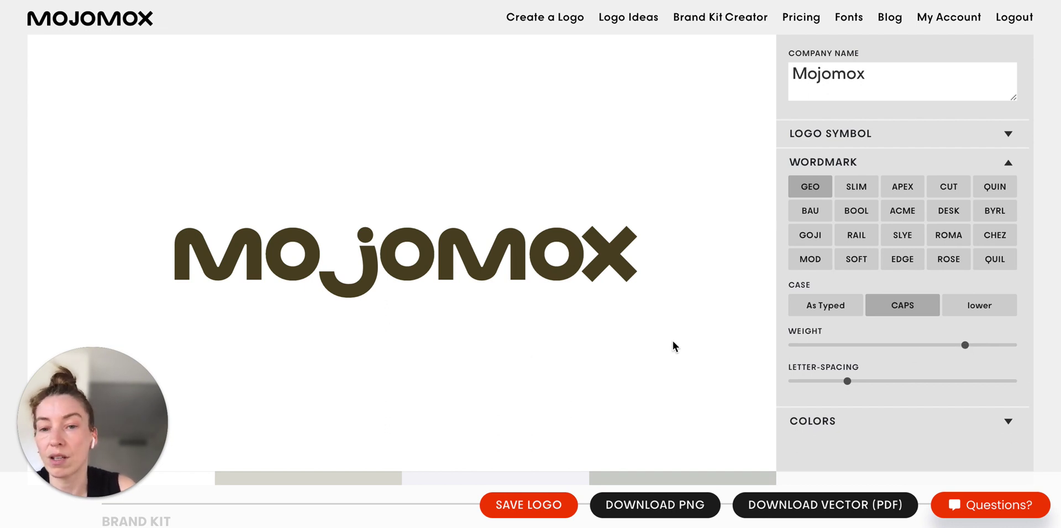
scroll(673, 342, "down", 1)
Step: Try pink, purple and mauve/red/olive colour palettes on the wordmark
left_click(848, 416)
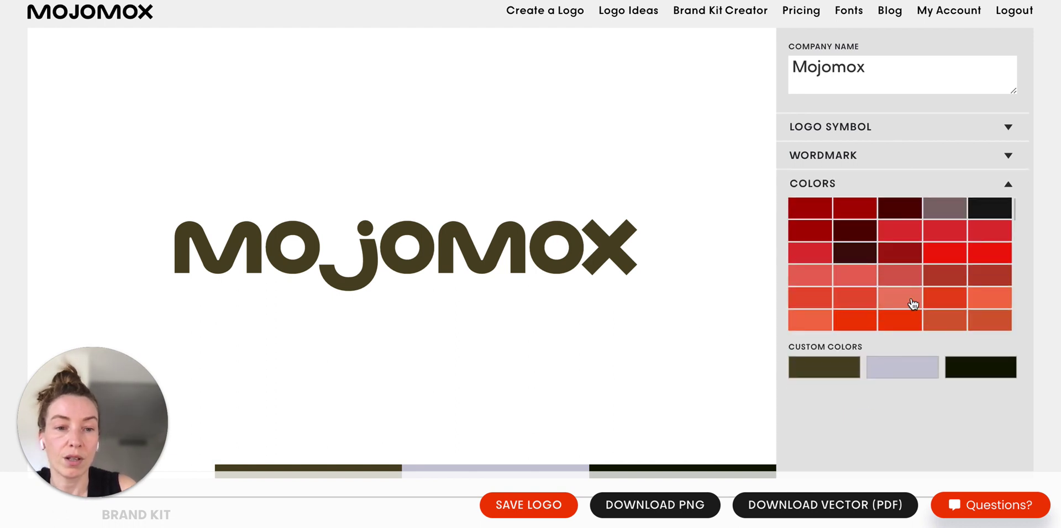
scroll(912, 303, "down", 10)
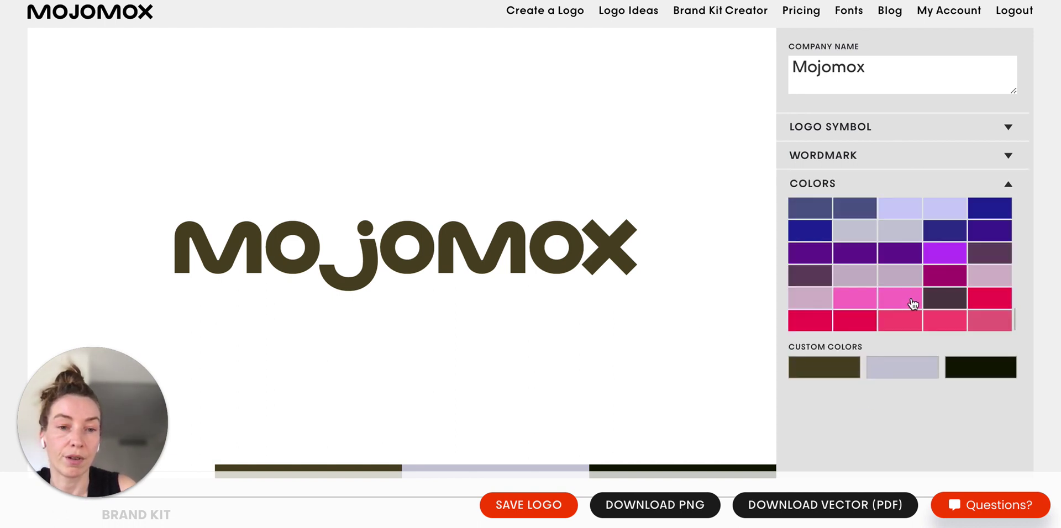
scroll(913, 303, "down", 1)
left_click(907, 287)
left_click(811, 253)
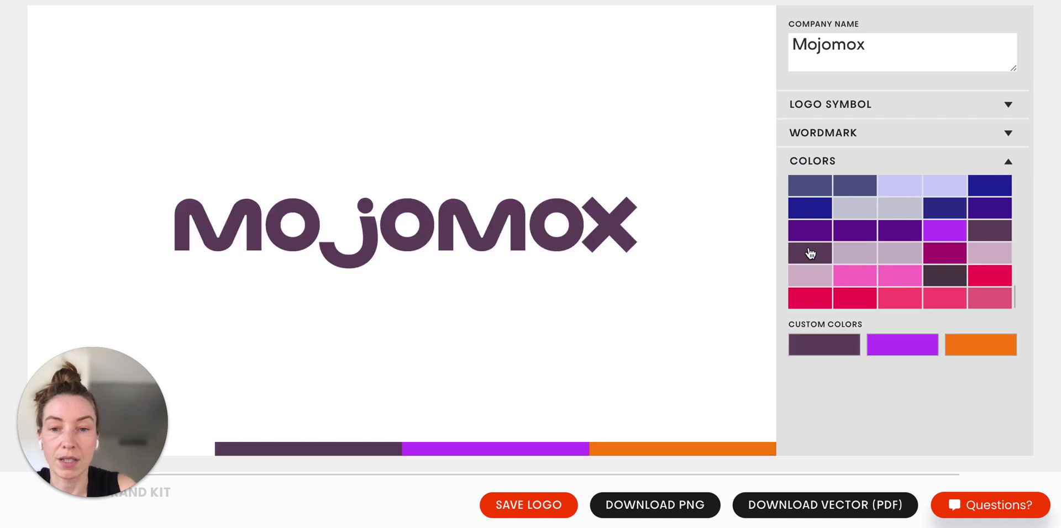
left_click(865, 256)
left_click(863, 241)
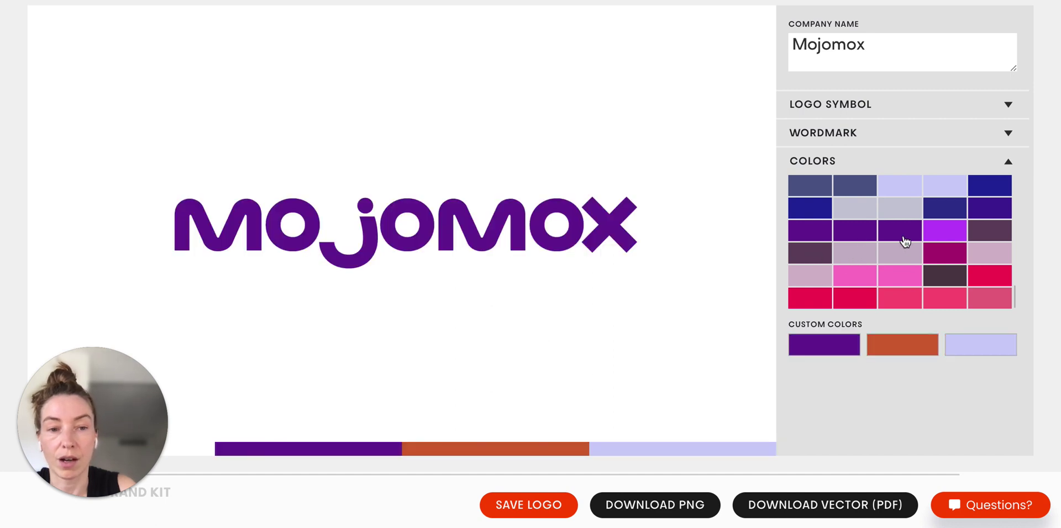
left_click(909, 240)
left_click(943, 240)
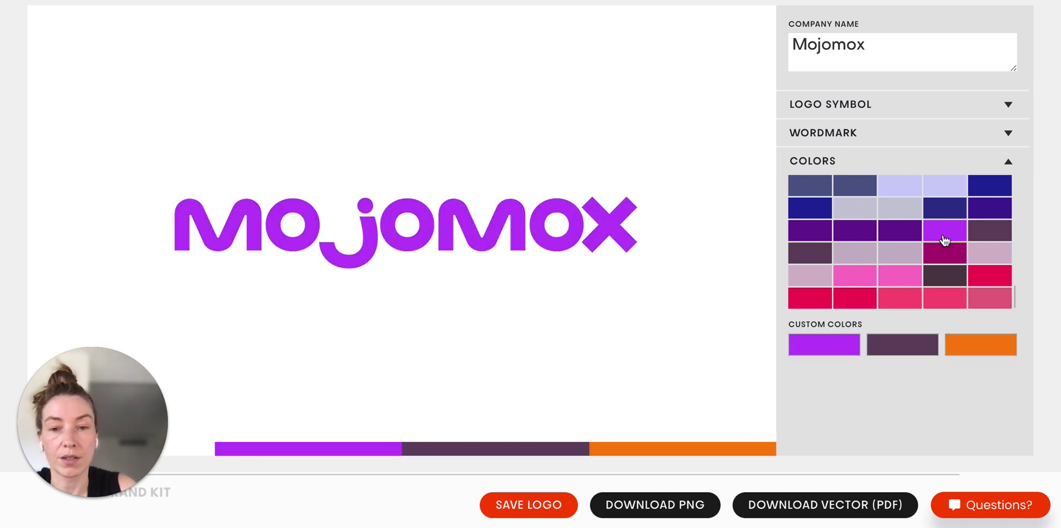
left_click(978, 240)
Step: Settle on the dark royal blue swatch with pale grey and mint green accents
scroll(941, 237, "up", 3)
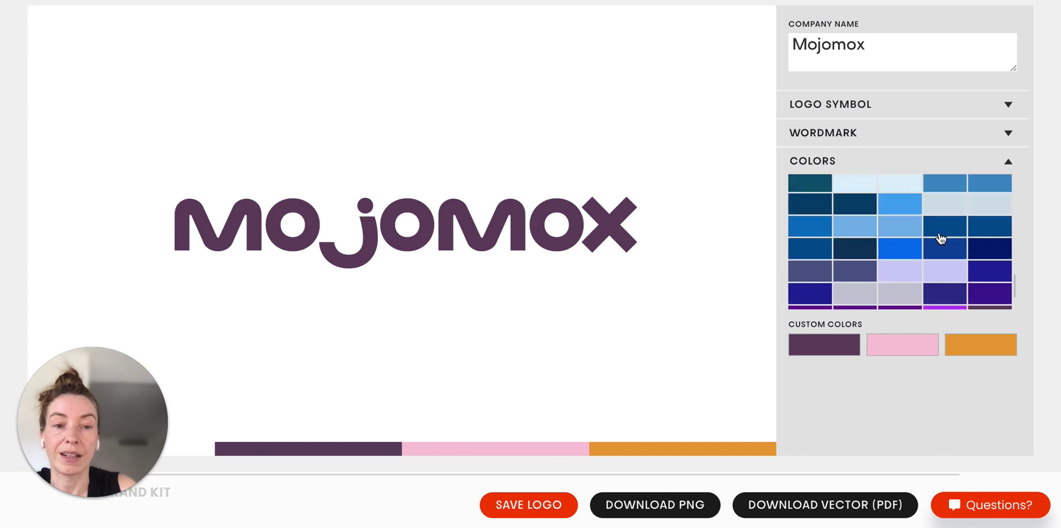
left_click(902, 249)
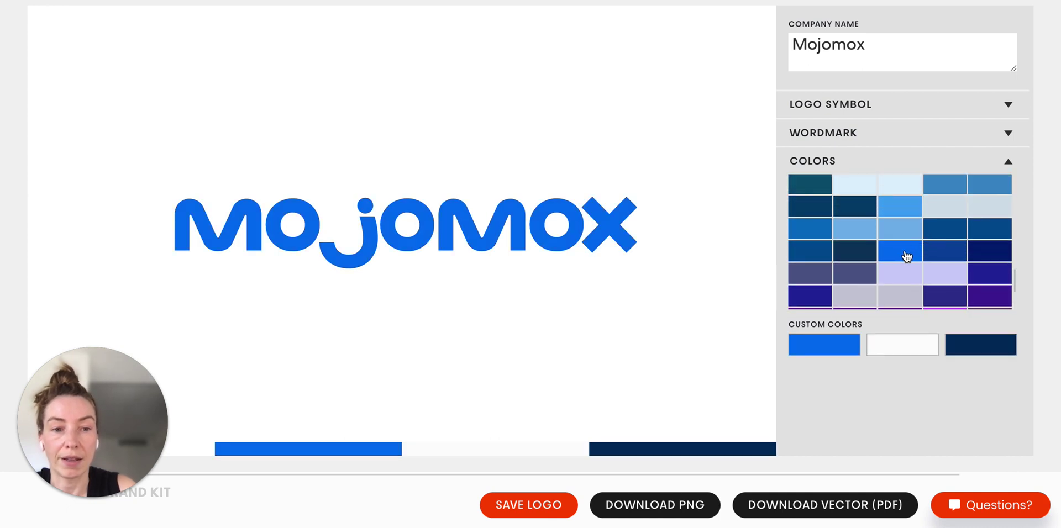
left_click(934, 252)
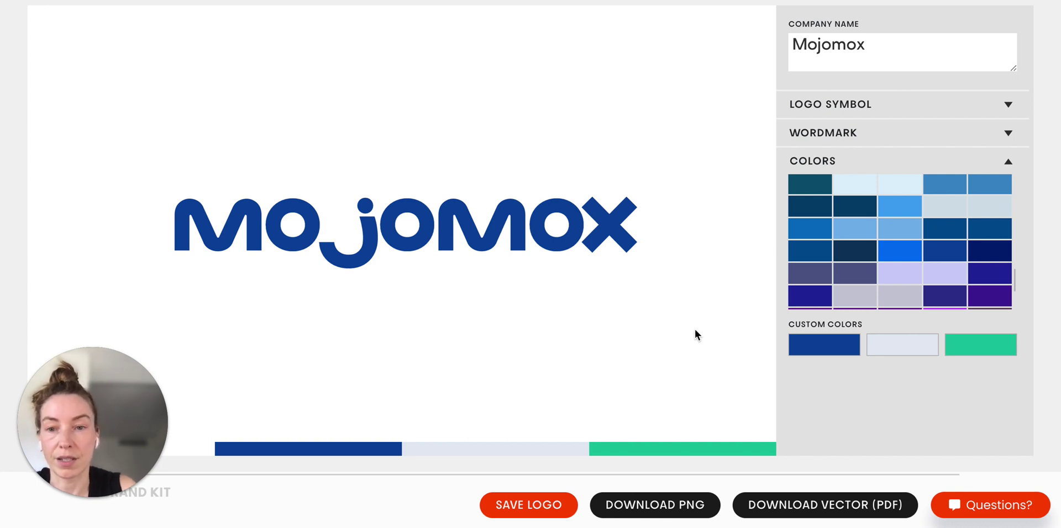
Step: Try pink-with-beige-and-orange and cyan colour palettes on the wordmark
scroll(862, 284, "down", 4)
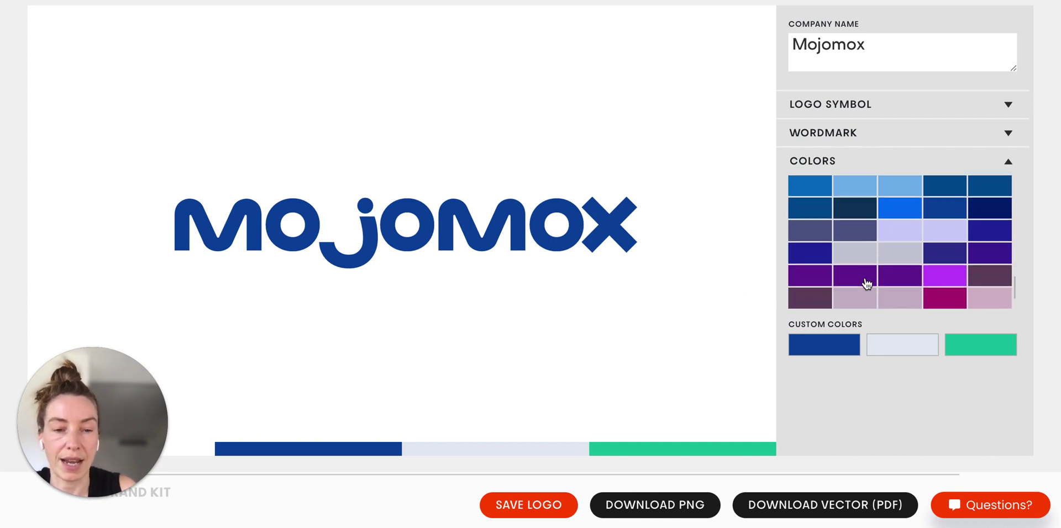
scroll(866, 284, "down", 1)
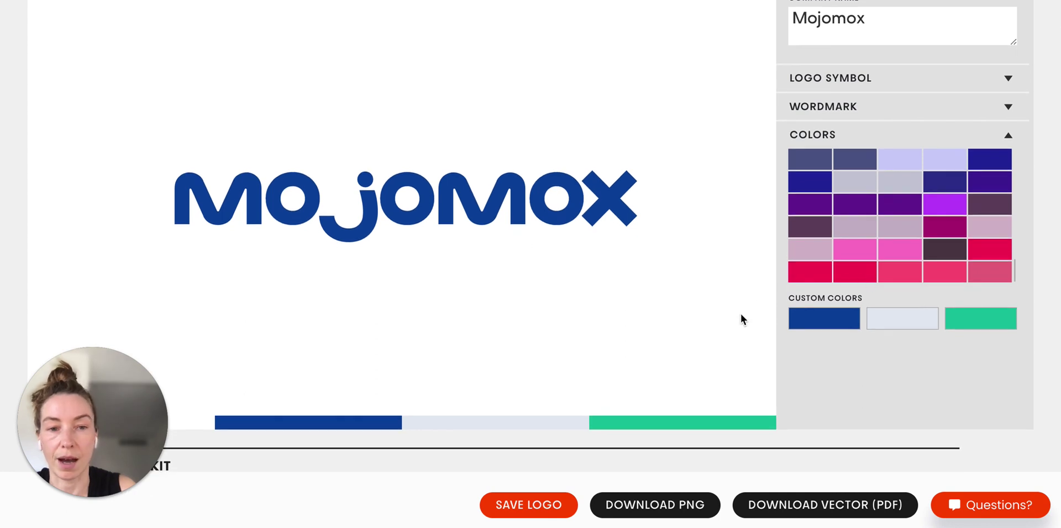
left_click(913, 251)
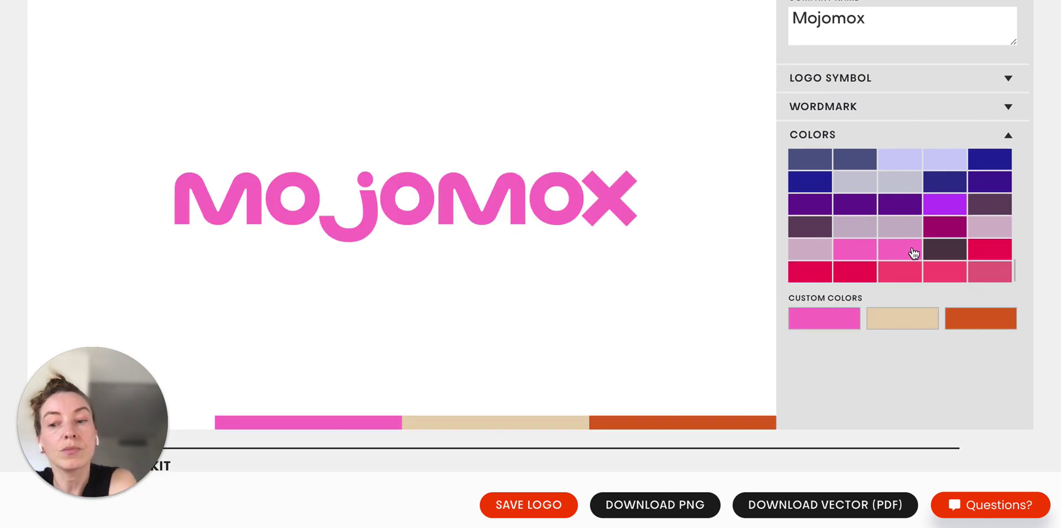
scroll(909, 238, "up", 6)
left_click(906, 230)
scroll(907, 230, "up", 6)
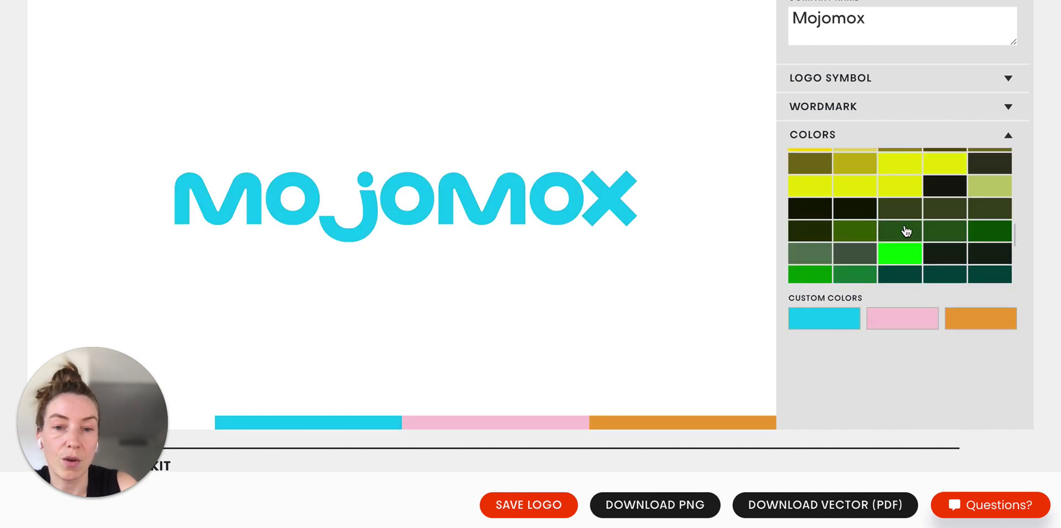
scroll(906, 230, "up", 5)
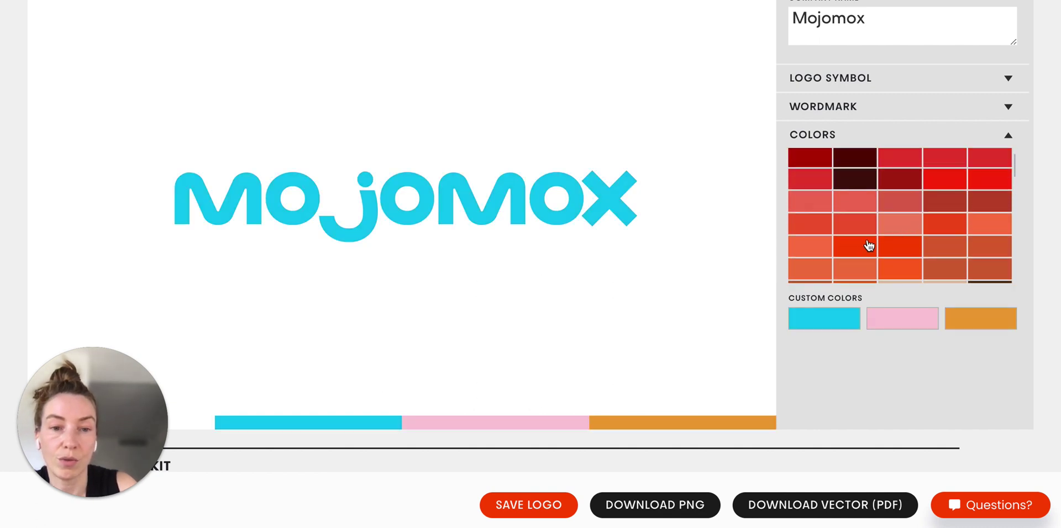
Step: Compare red and plum swatches, finishing on crimson with lilac and dark olive accents
left_click(865, 246)
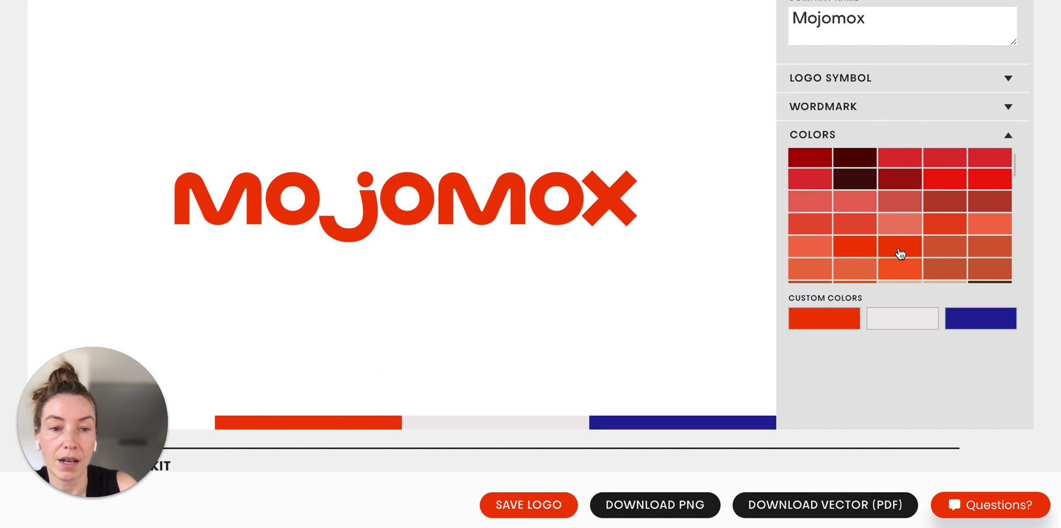
left_click(945, 181)
left_click(947, 181)
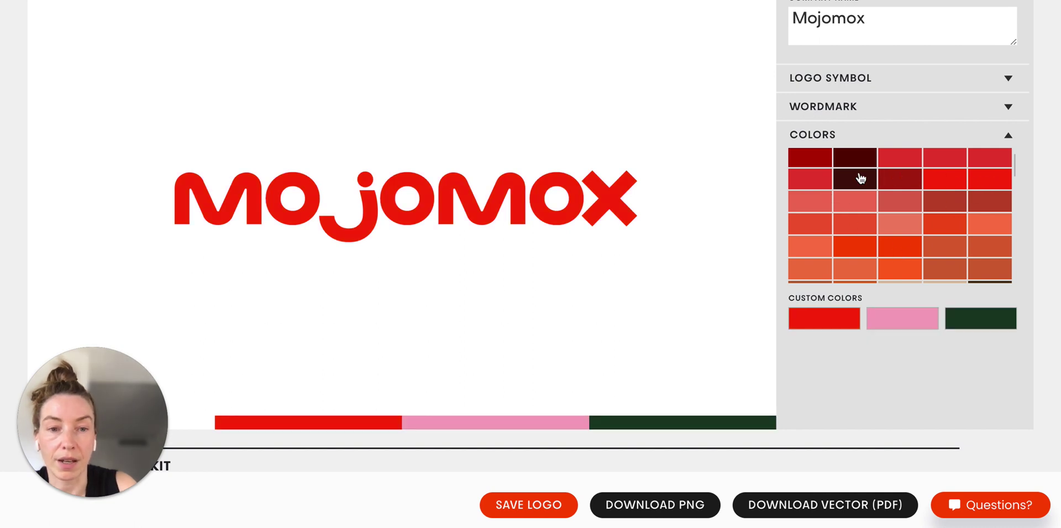
left_click(824, 180)
scroll(824, 182, "up", 1)
left_click(968, 188)
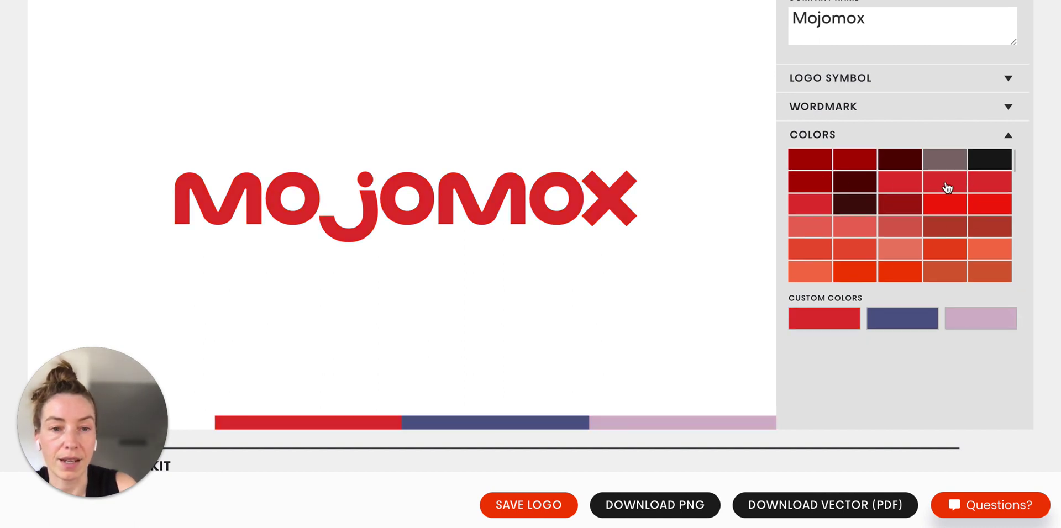
left_click(811, 188)
scroll(747, 277, "down", 1)
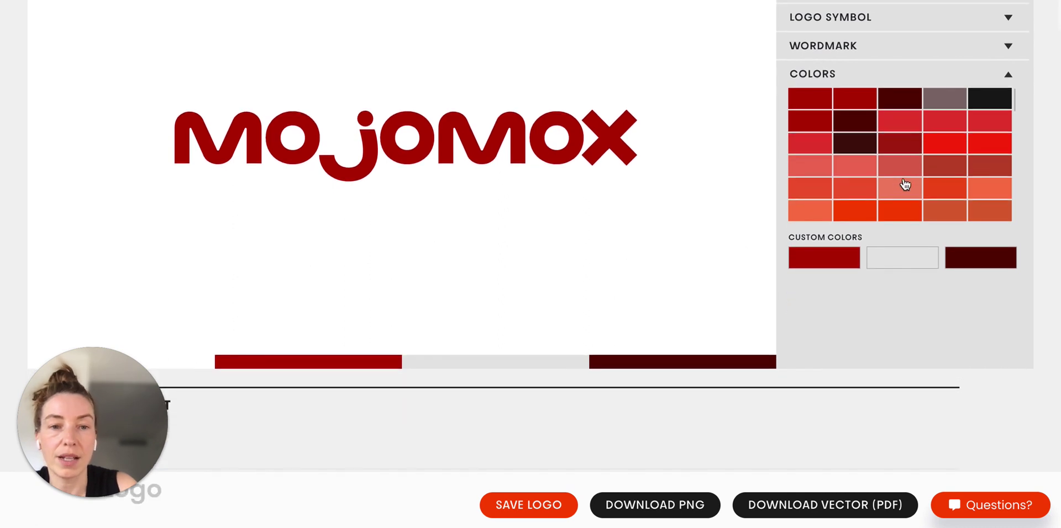
left_click(824, 153)
left_click(823, 151)
scroll(699, 273, "down", 10)
Step: Scroll through the brand kit's logo cards, symbols, #e63c32/#c8b4c8/#3c3214 palette, typography and context mockups
scroll(699, 274, "down", 15)
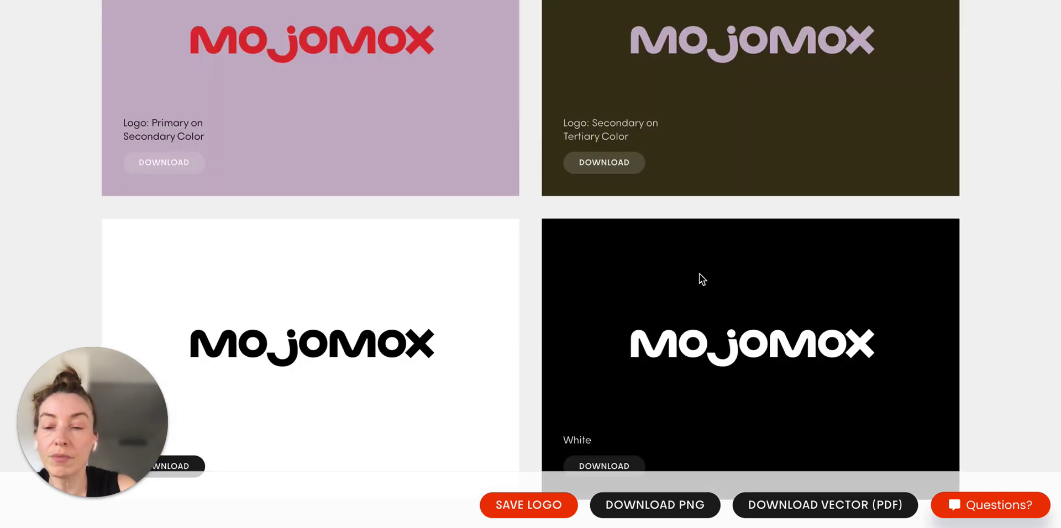
scroll(699, 274, "down", 6)
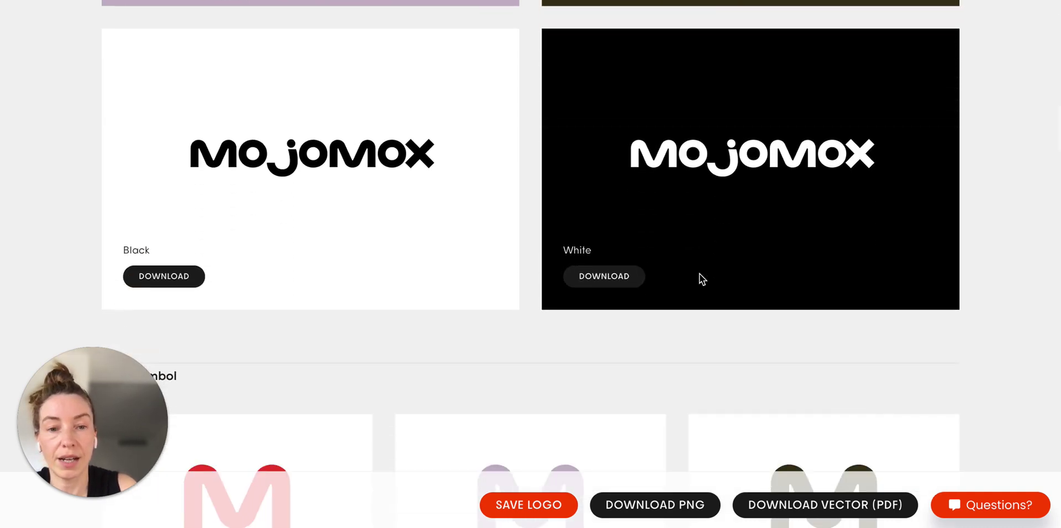
scroll(699, 274, "down", 12)
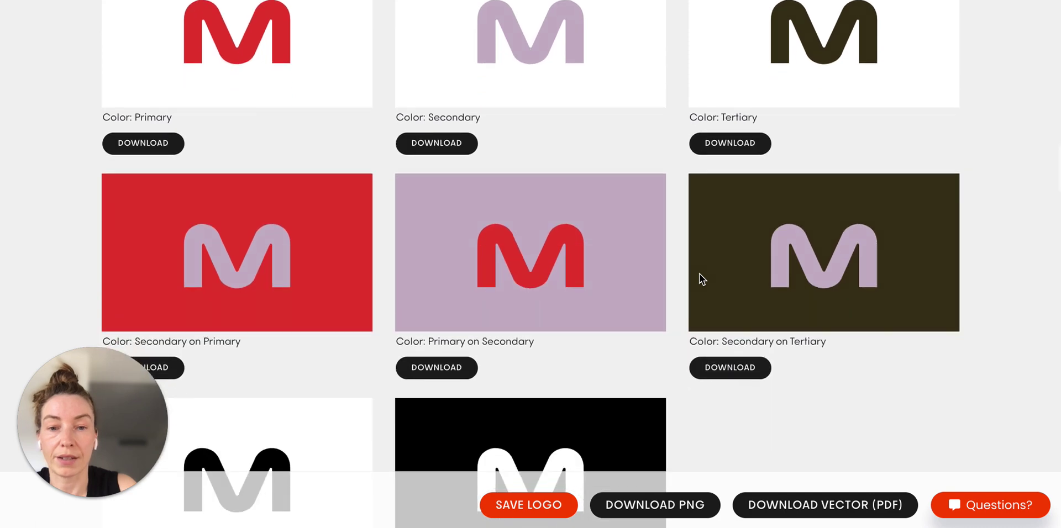
scroll(700, 278, "down", 20)
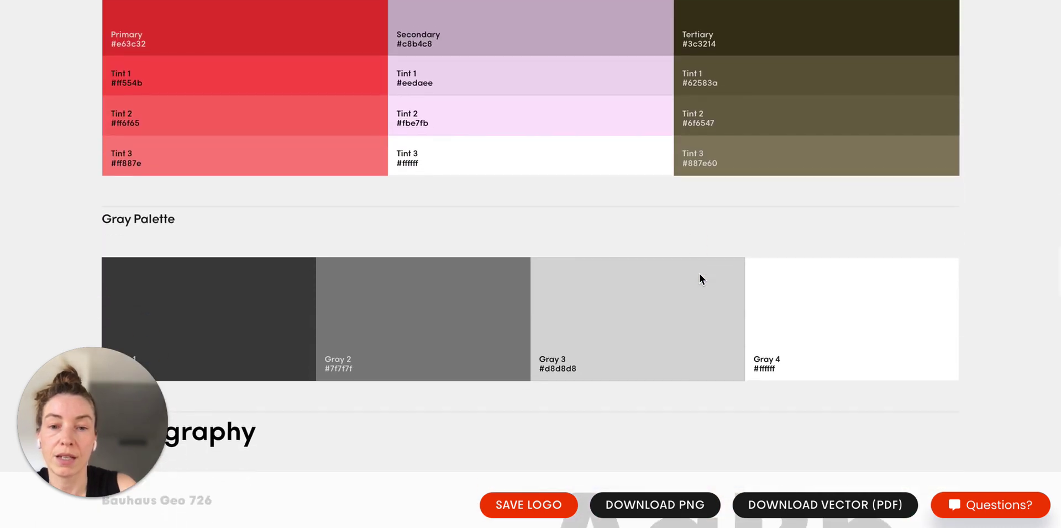
scroll(698, 274, "down", 10)
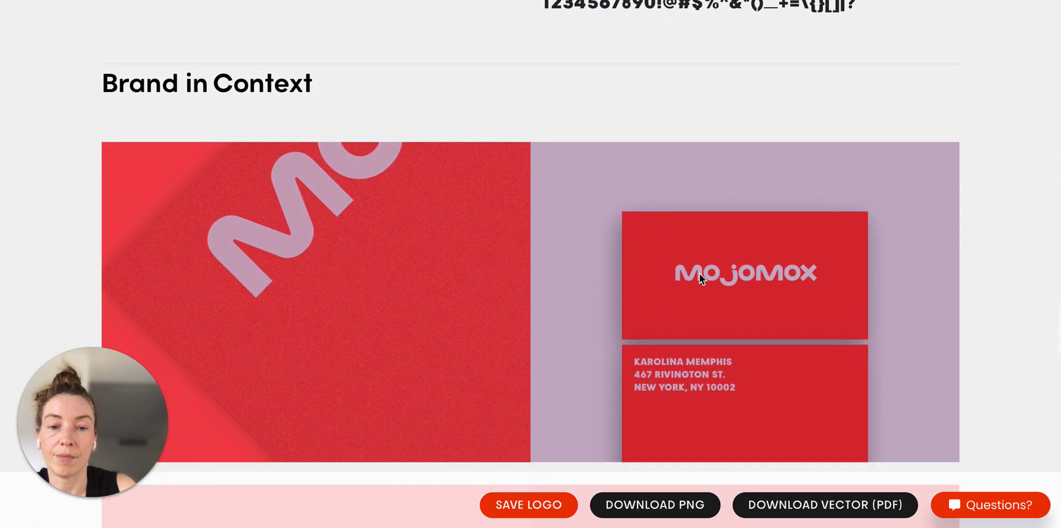
scroll(698, 274, "down", 9)
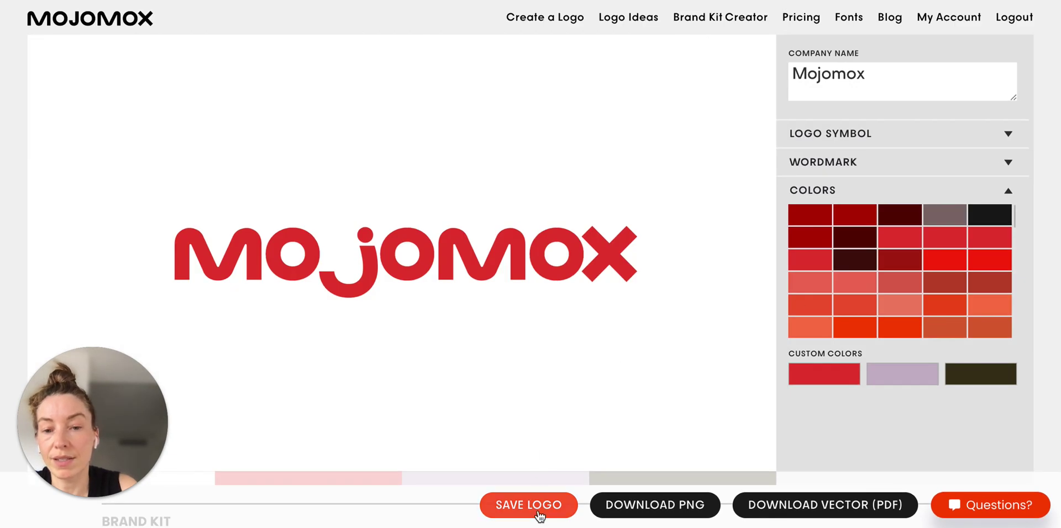
Step: Save the crimson (#e63c32) MOJOMOX wordmark with its lilac and dark olive palette
left_click(541, 516)
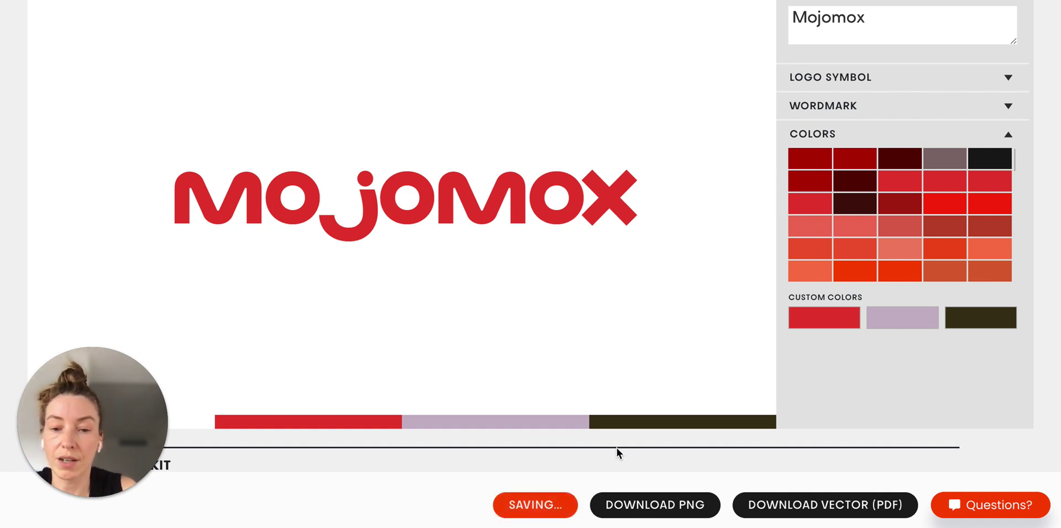
scroll(658, 369, "down", 1)
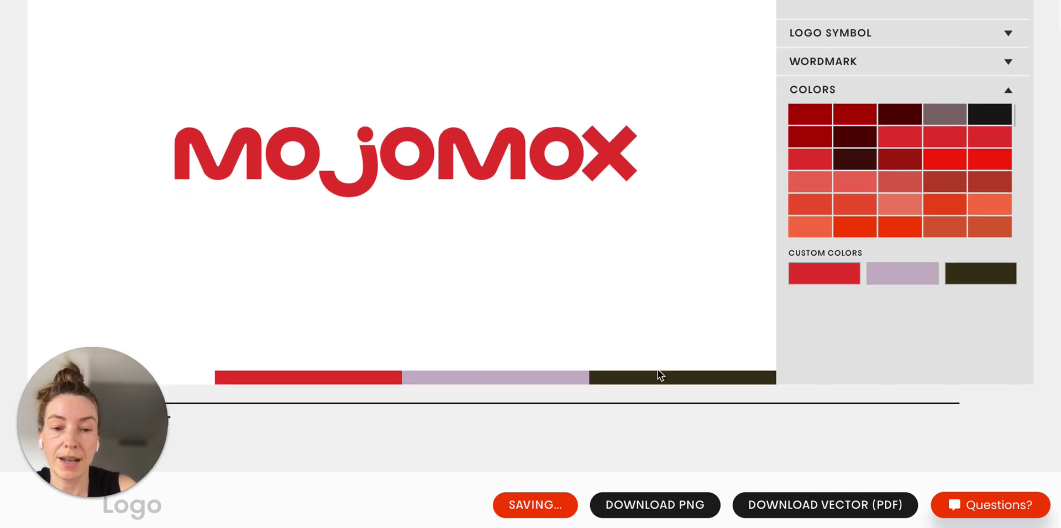